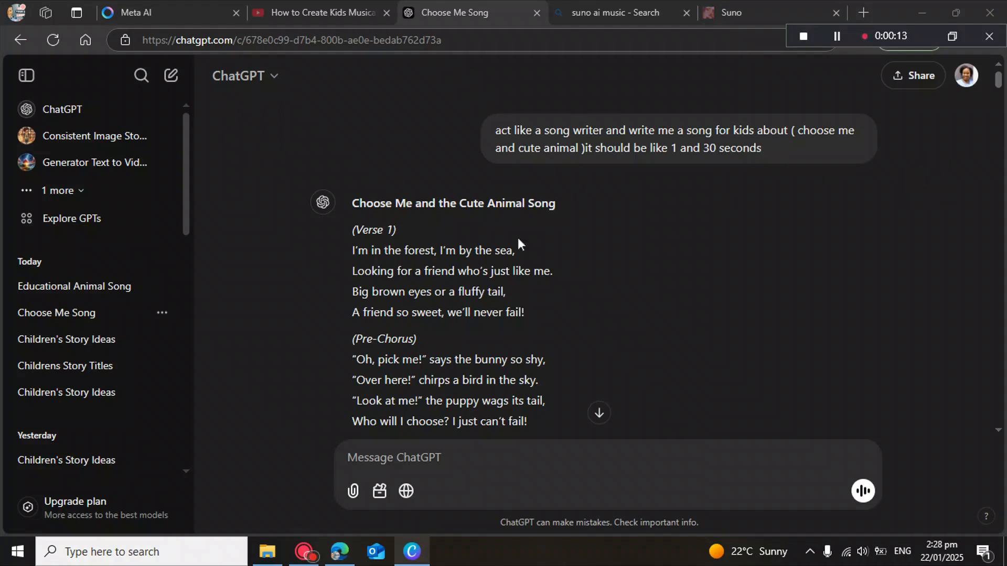
Copy the full lyrics of "Choose Me and the Cute Animal Song" from the ChatGPT response.
scroll(559, 248, down, 1)
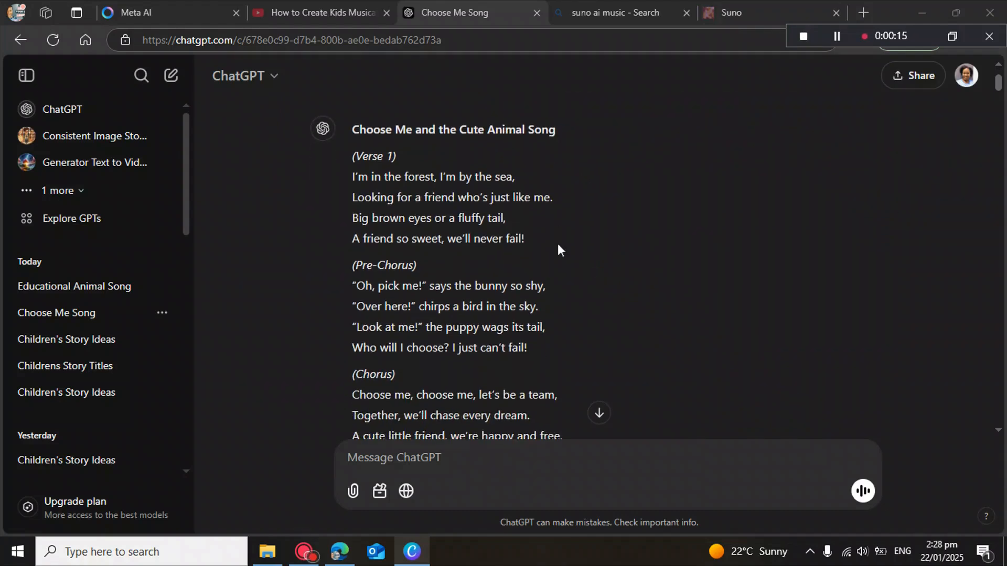
scroll(558, 244, down, 1)
scroll(557, 245, down, 3)
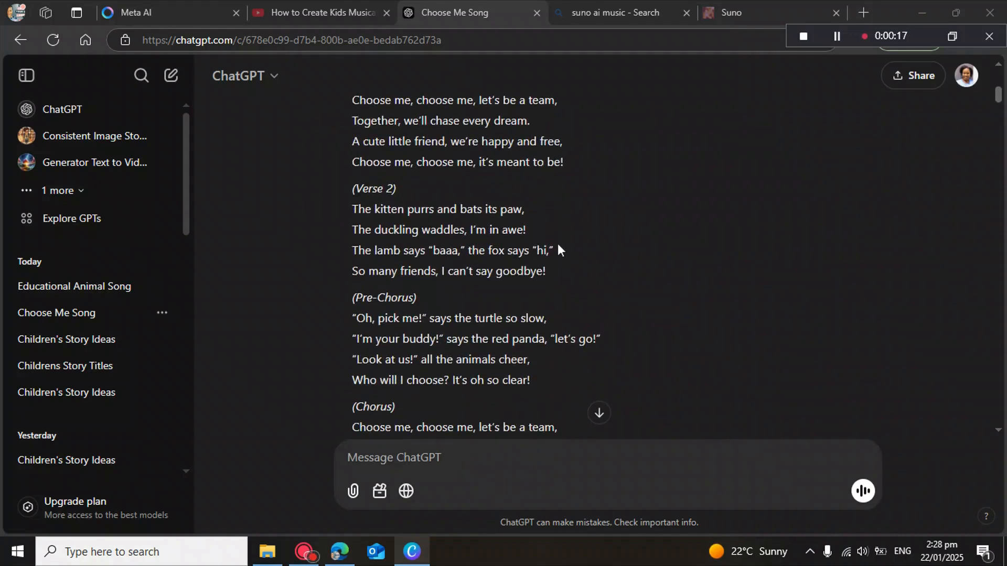
scroll(558, 243, down, 3)
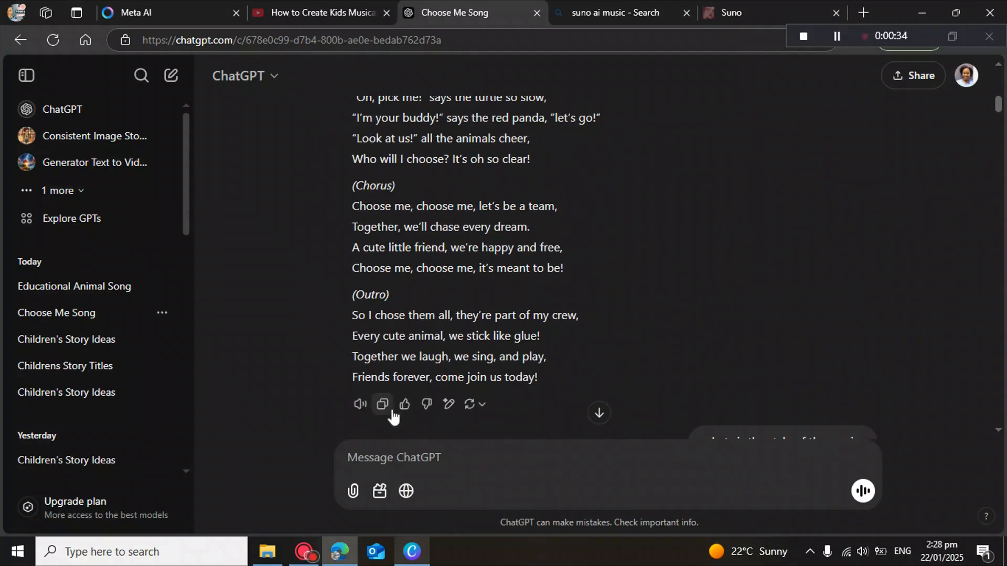
click(381, 405)
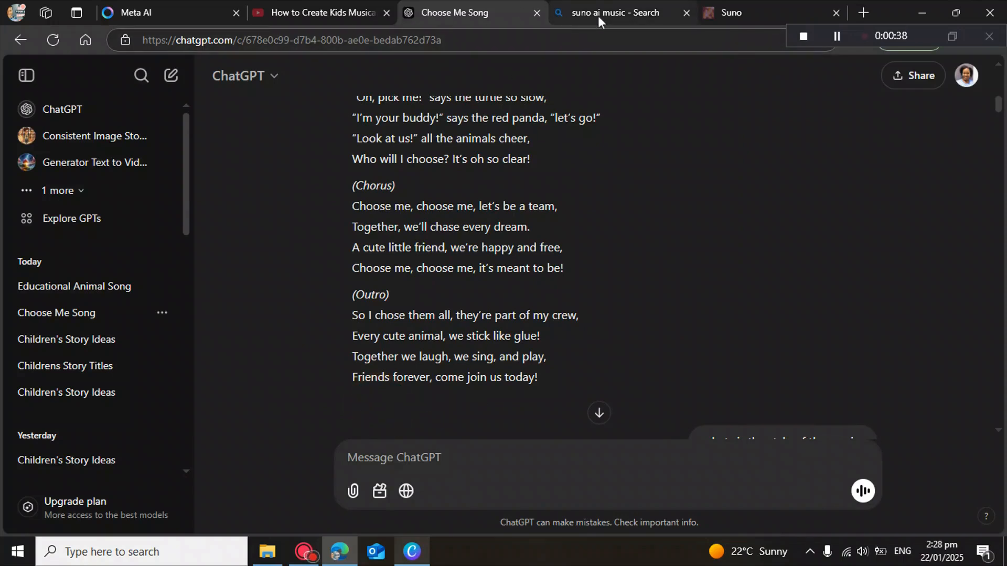
Switch to Suno and paste the copied song text as the custom lyrics.
click(739, 12)
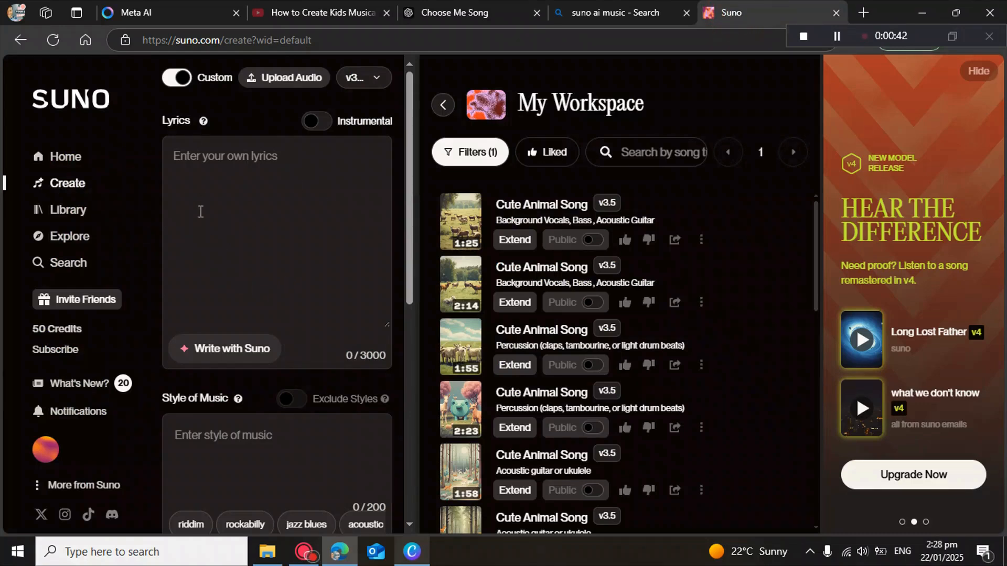
right_click(188, 156)
click(230, 273)
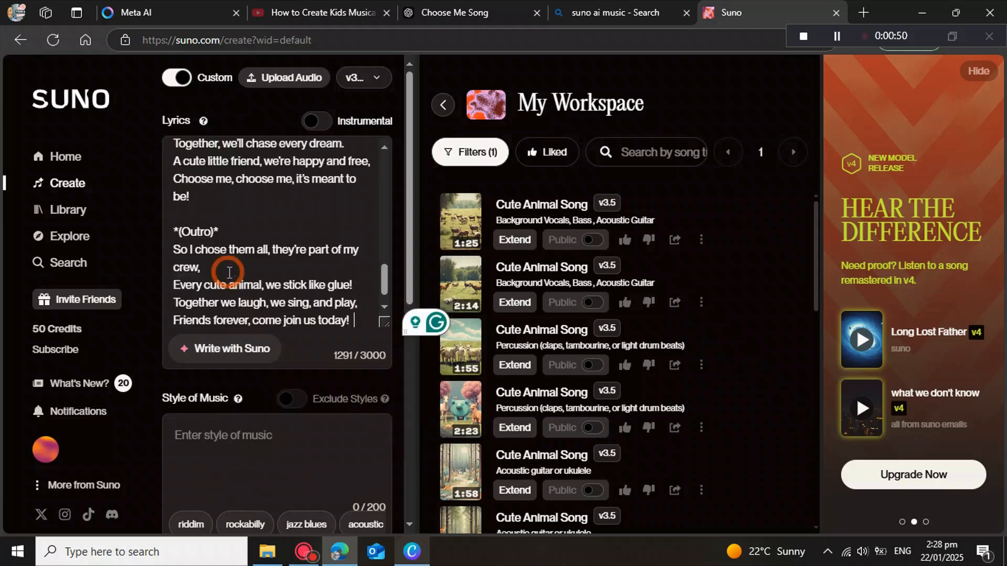
scroll(274, 298, down, 3)
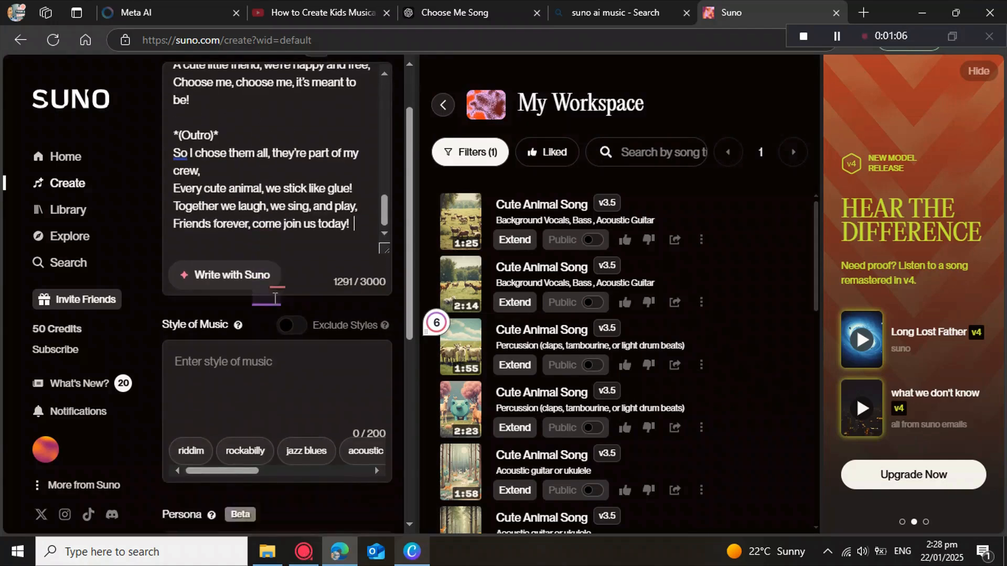
scroll(274, 297, up, 3)
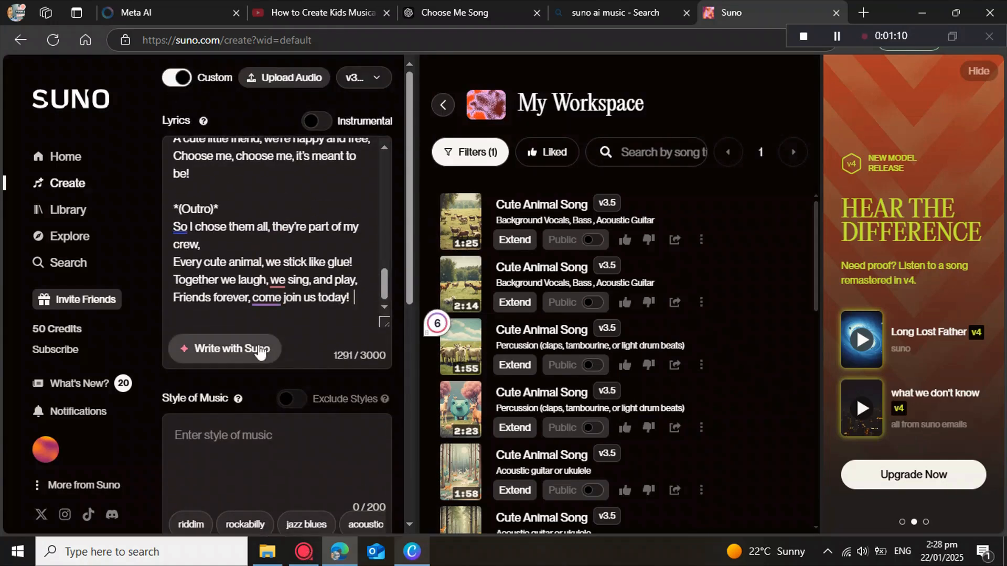
scroll(257, 310, down, 3)
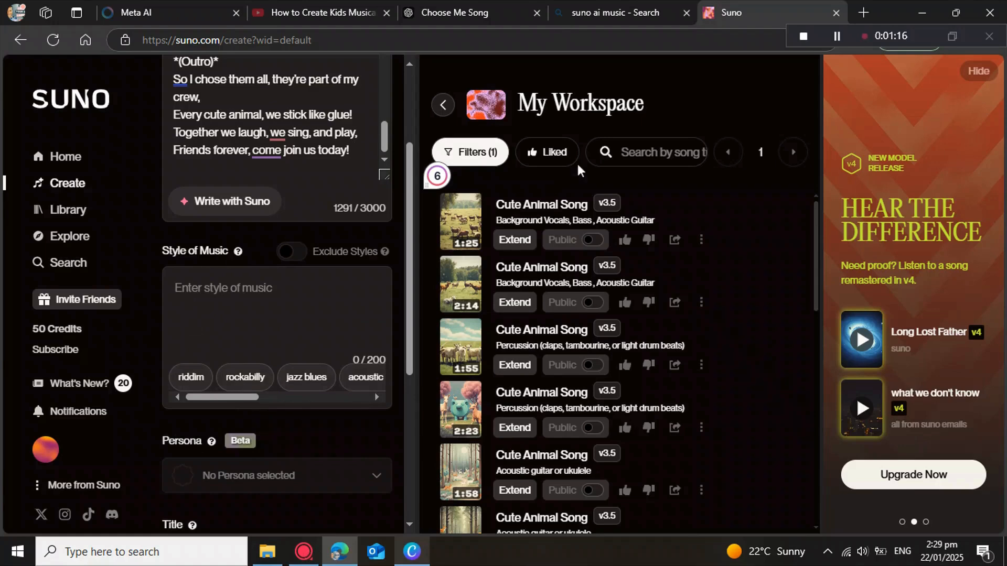
Return to the ChatGPT conversation and copy "Acoustic guitar or ukulele" from the music style answer.
click(474, 14)
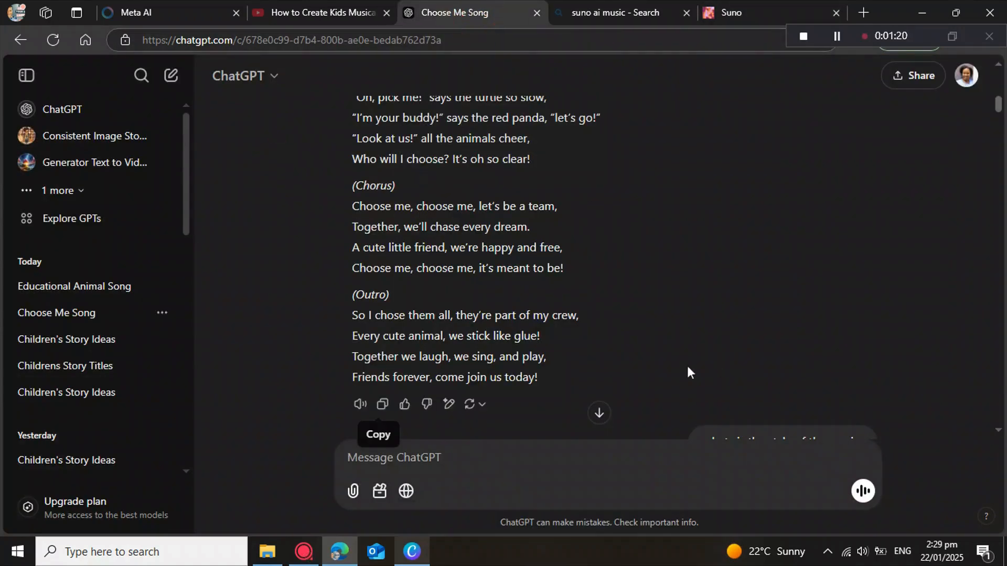
scroll(687, 372, down, 2)
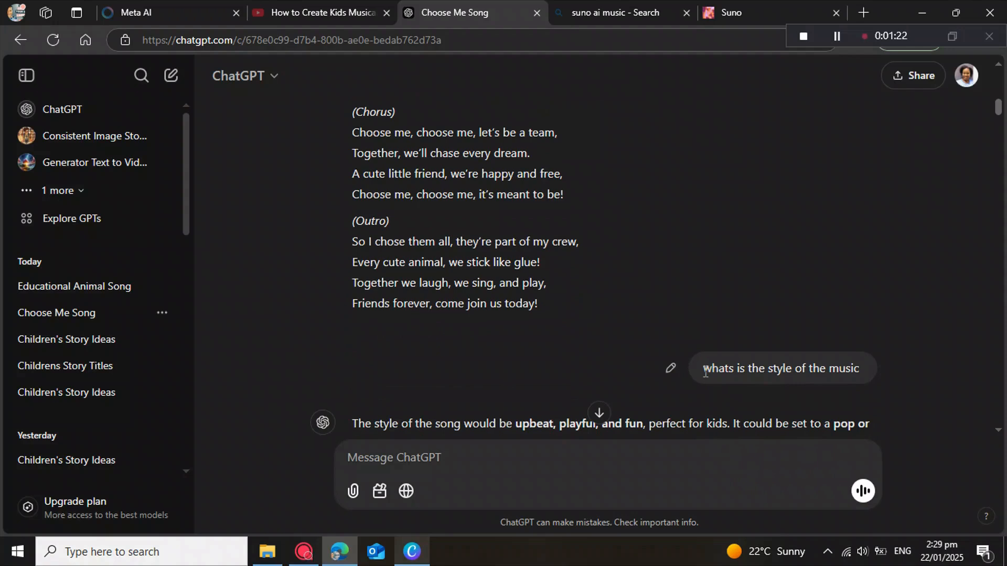
scroll(705, 372, down, 4)
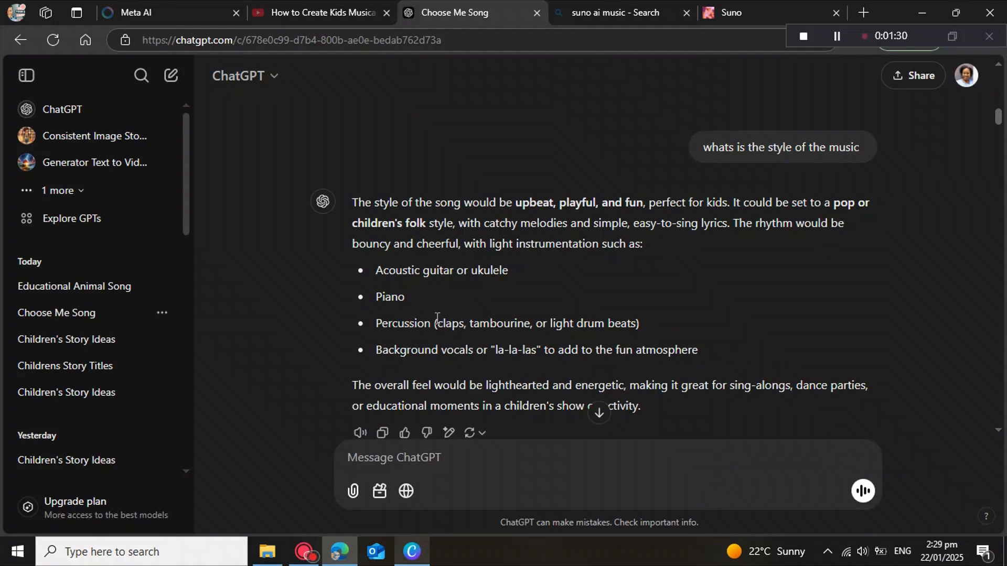
drag(508, 270, 393, 265)
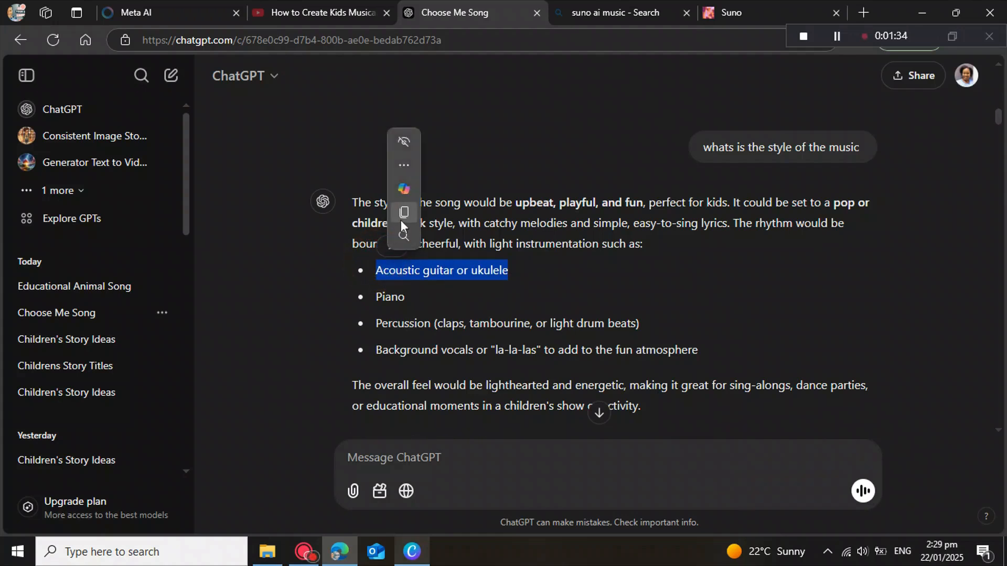
click(400, 216)
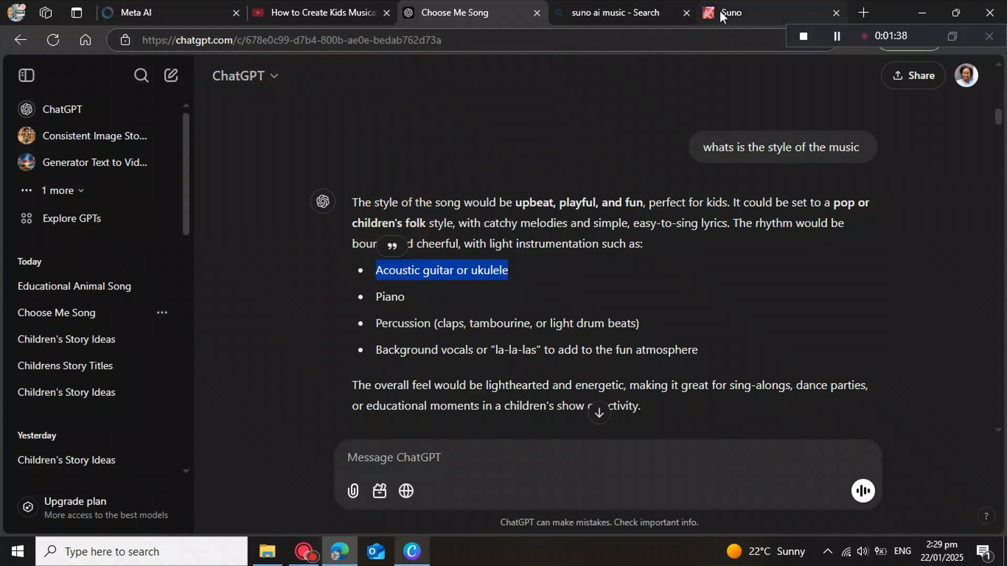
Switch to Suno and paste "Acoustic guitar or ukulele" as the style of music.
click(737, 16)
click(195, 285)
right_click(195, 286)
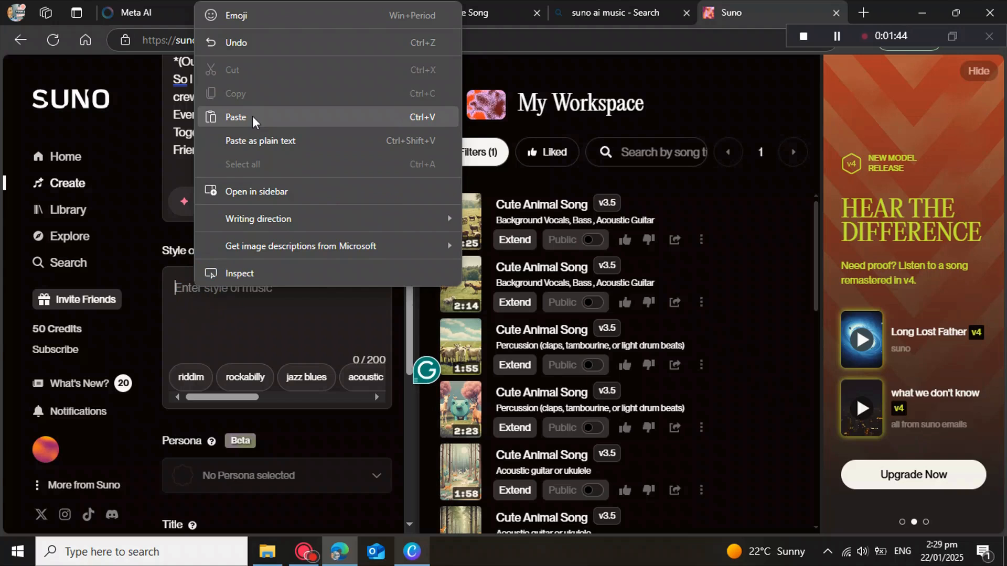
click(253, 117)
Title the song "choose" and generate it in My Workspace.
scroll(219, 320, down, 2)
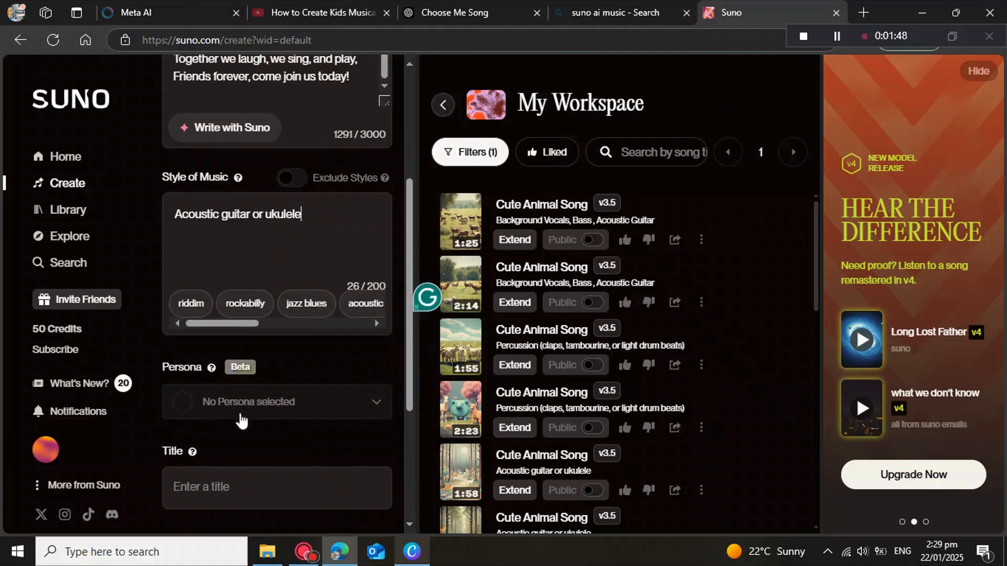
scroll(241, 417, down, 1)
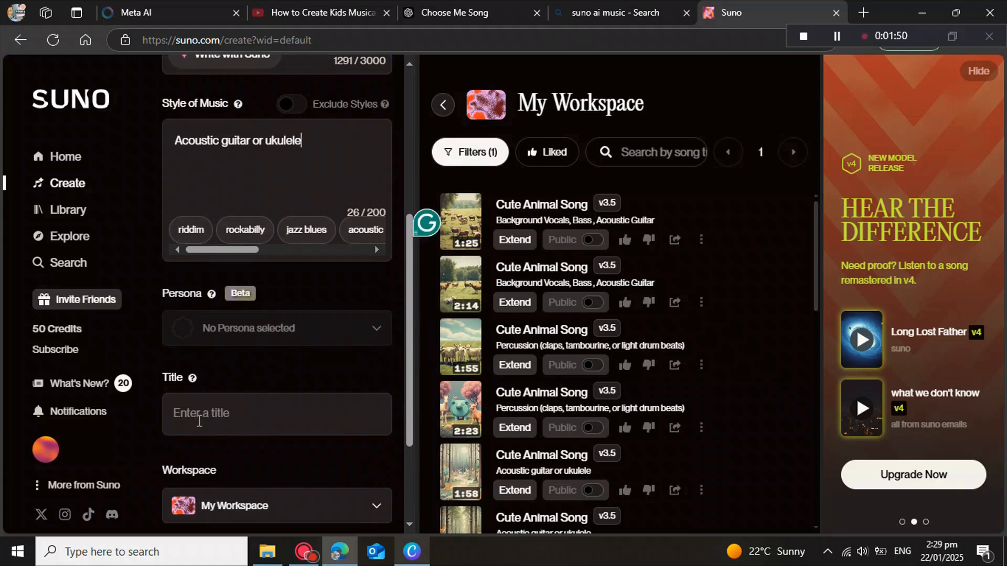
click(193, 412)
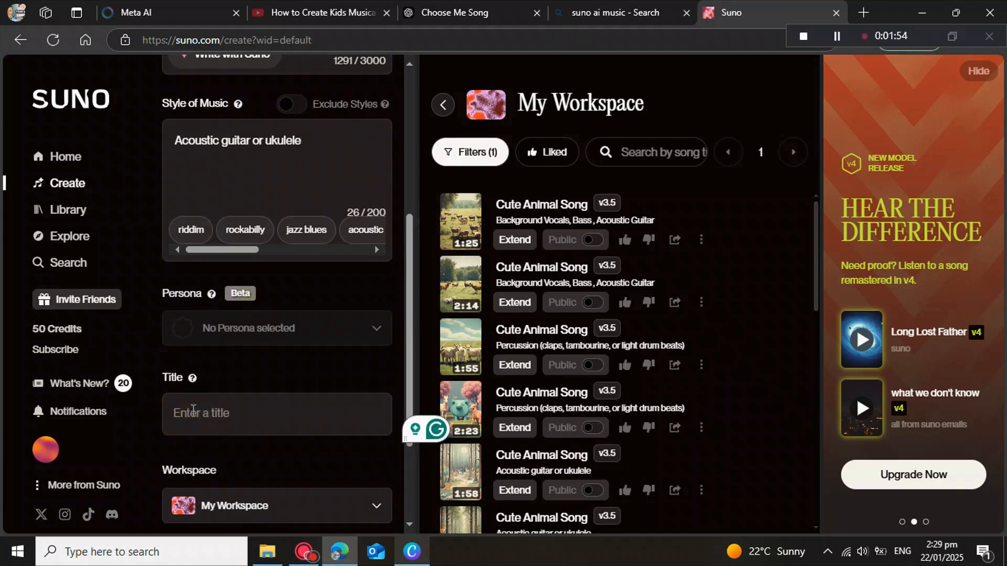
text(ch)
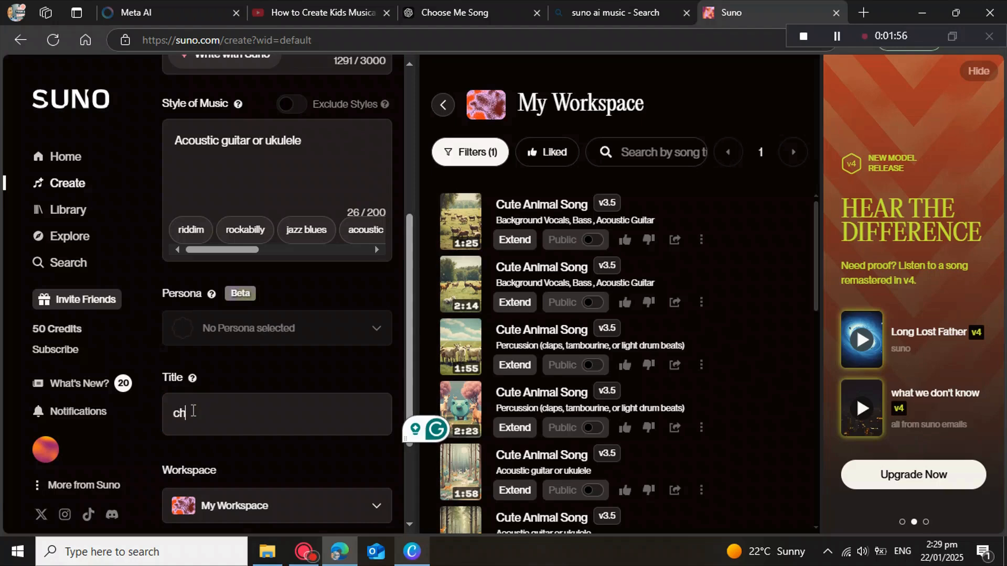
text(oose)
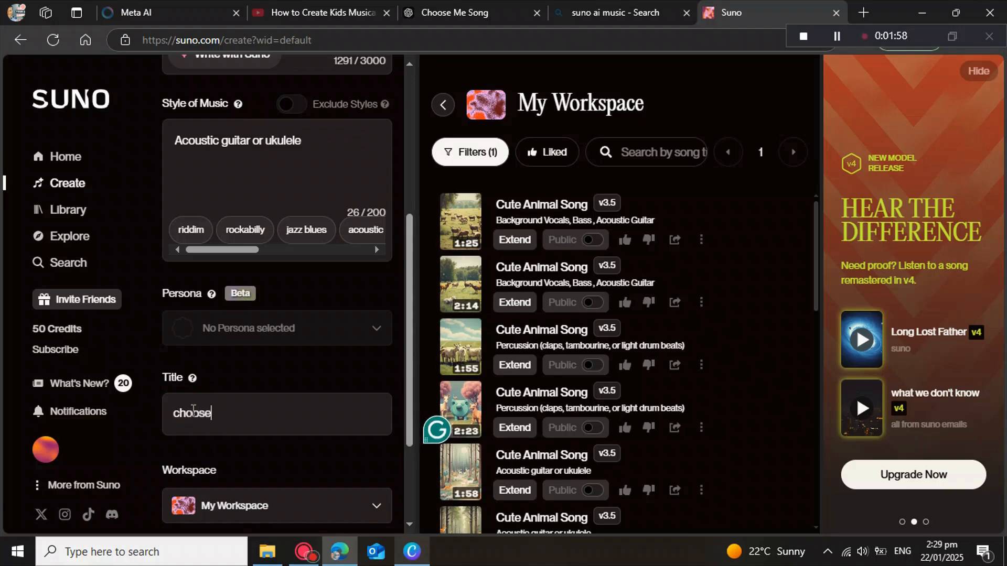
scroll(191, 455, down, 1)
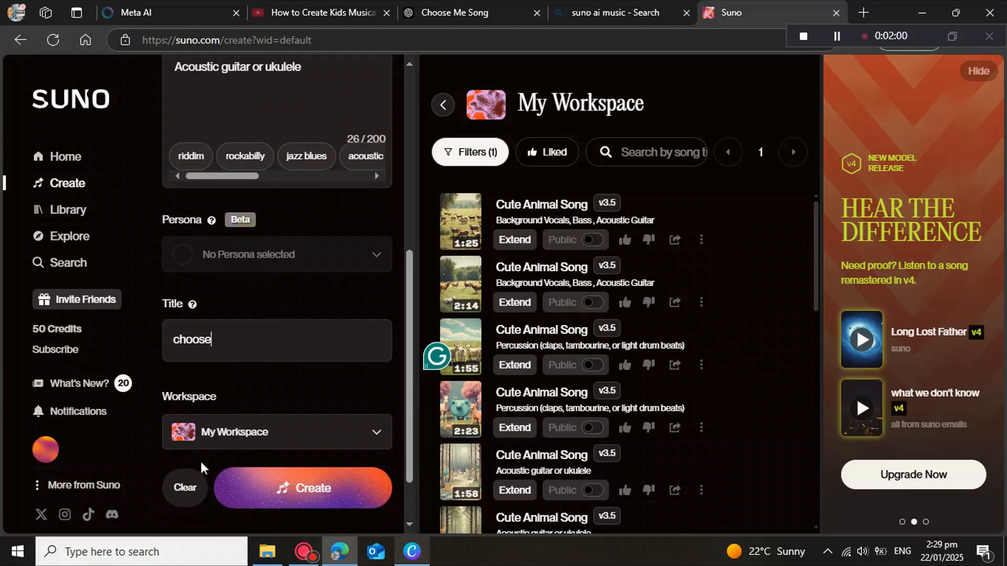
click(280, 493)
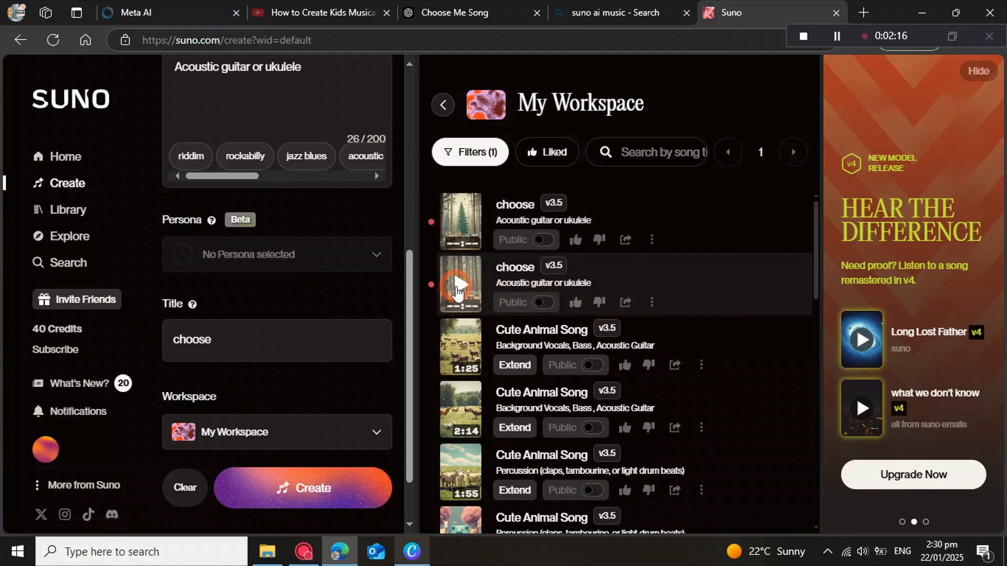
Preview both generated versions of "choose", starting with the second one, and pause playback.
click(459, 286)
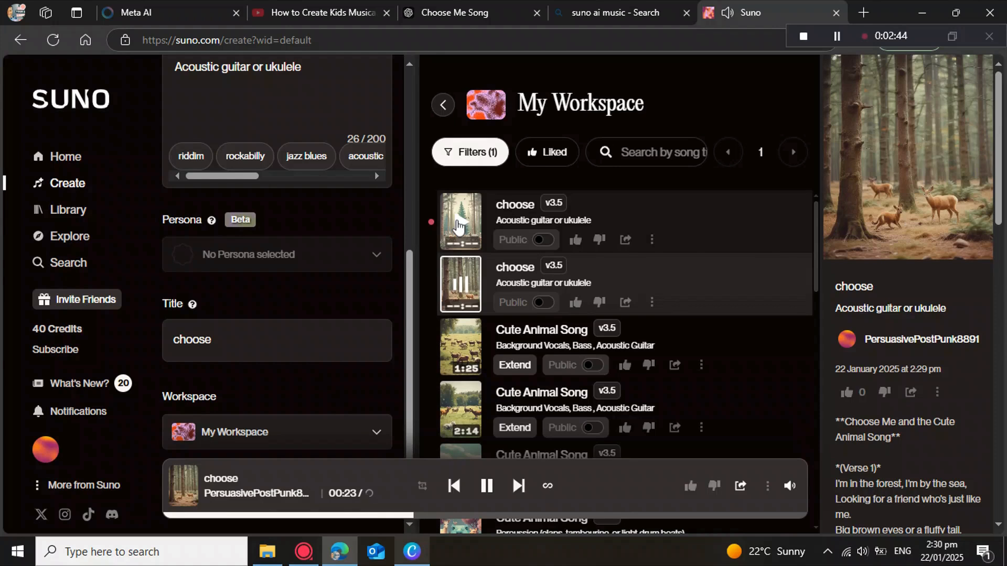
click(459, 227)
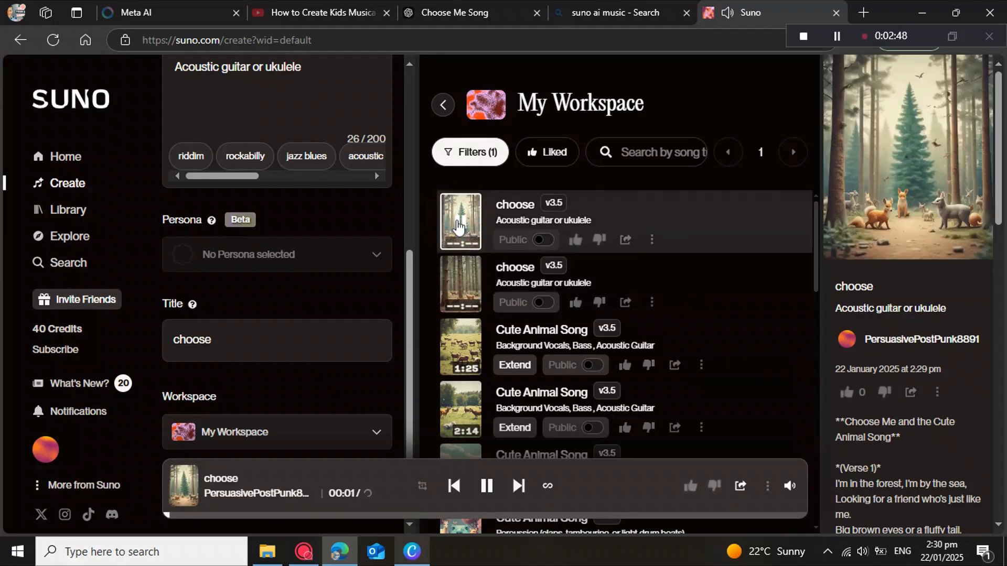
click(457, 229)
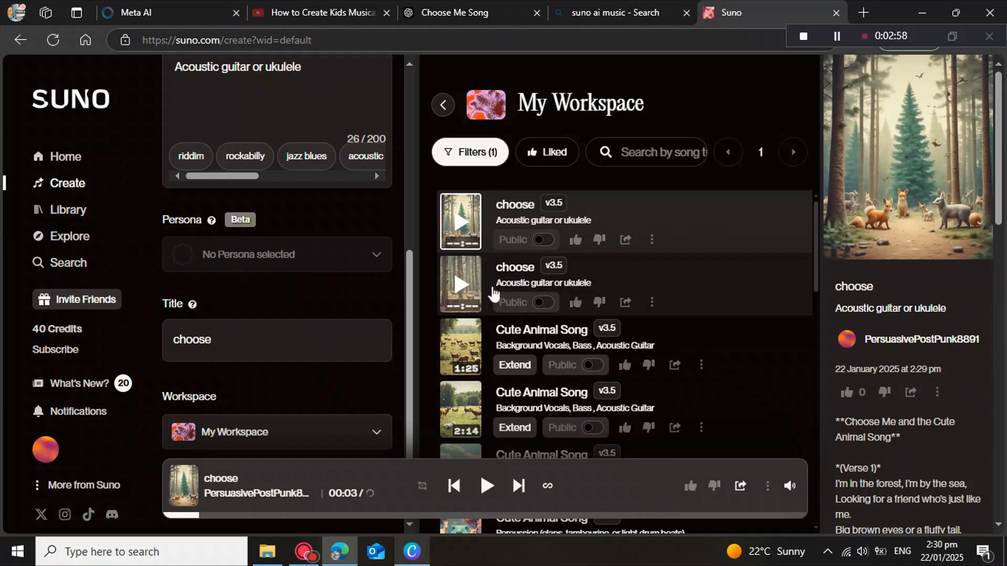
Download the second version of "choose" as MP3 audio.
click(651, 303)
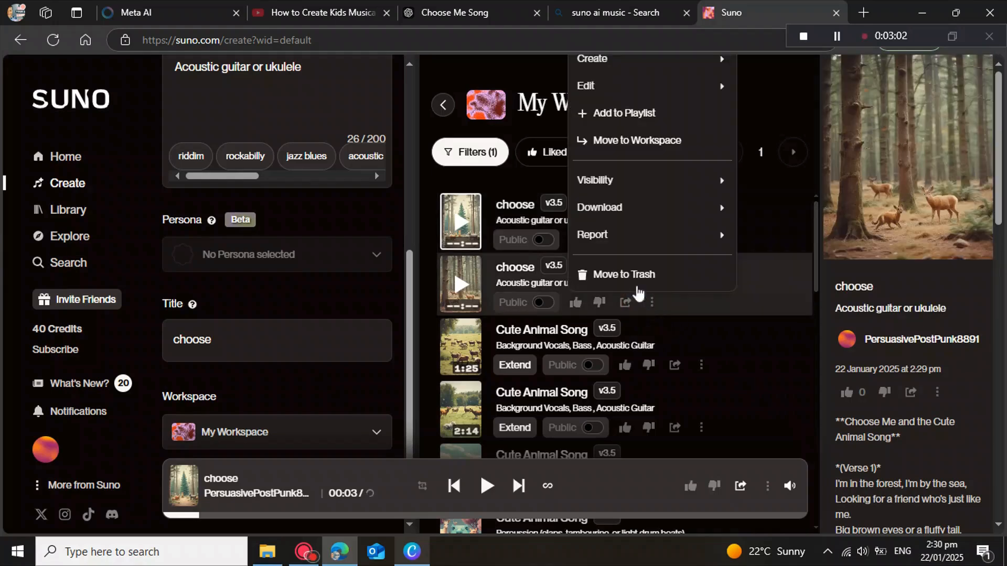
mouse_move(604, 225)
mouse_move(607, 207)
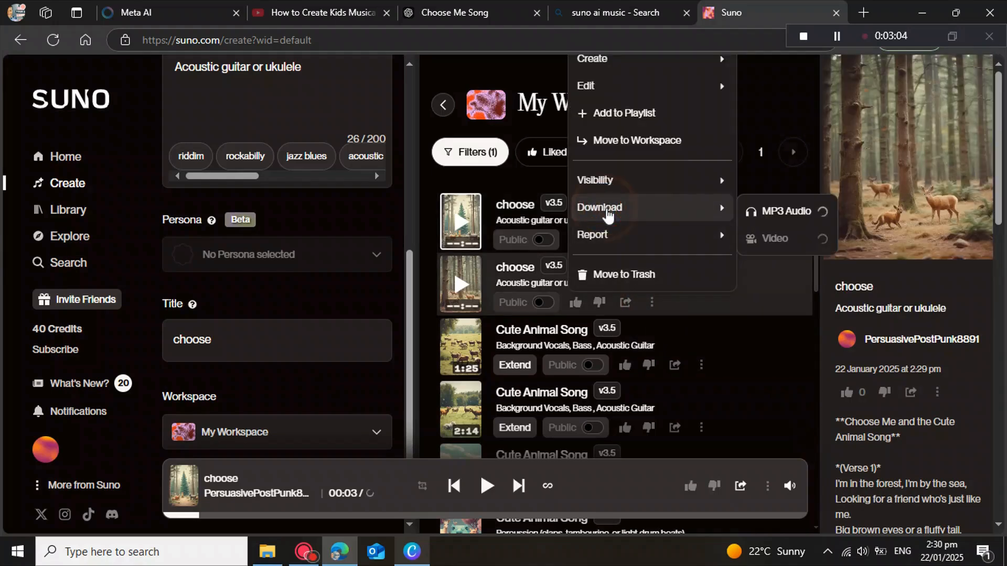
click(780, 214)
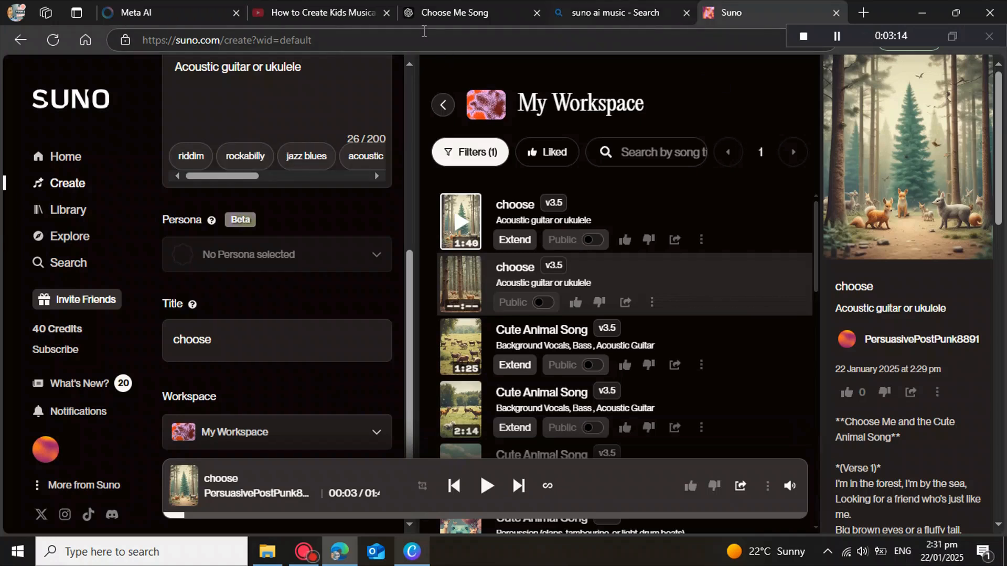
Switch to the ChatGPT song conversation and review the detailed image prompts written for the song.
click(464, 15)
scroll(568, 289, down, 15)
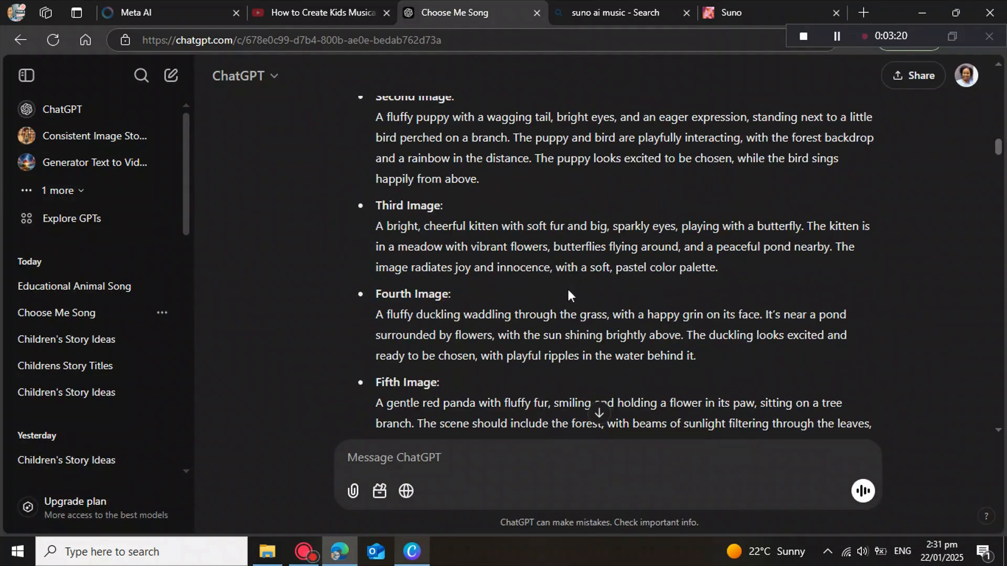
scroll(568, 289, up, 3)
scroll(568, 289, up, 1)
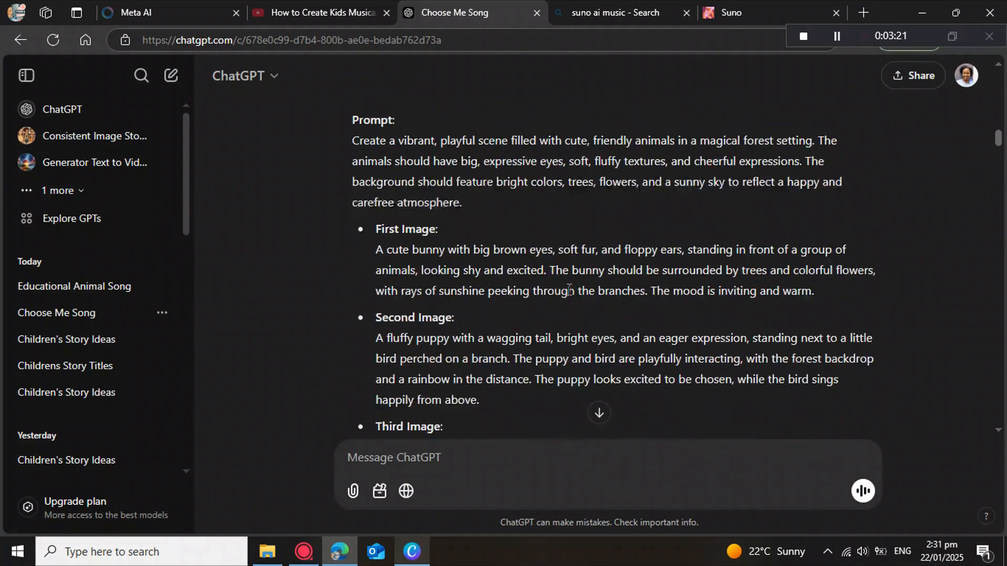
scroll(569, 290, up, 2)
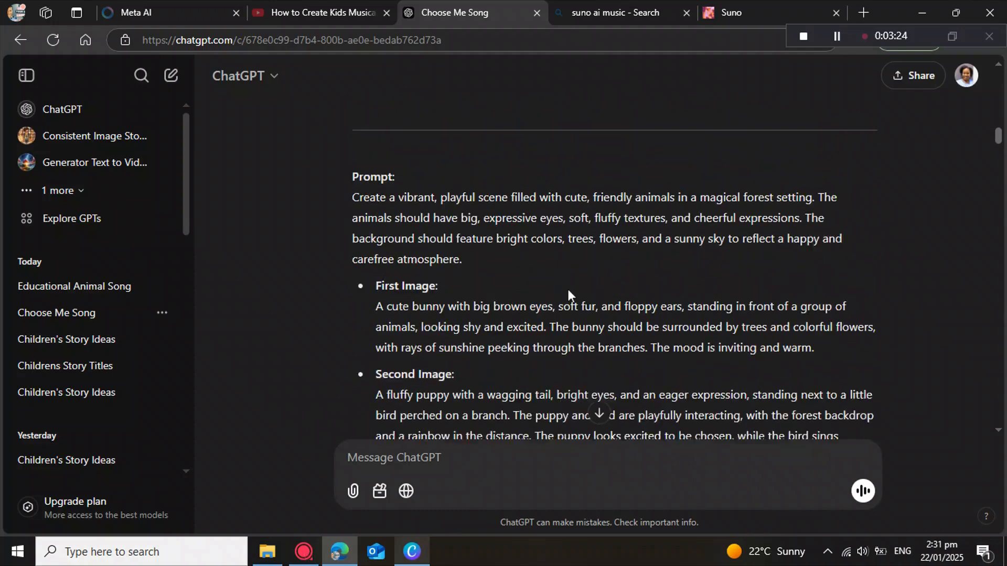
scroll(569, 290, up, 2)
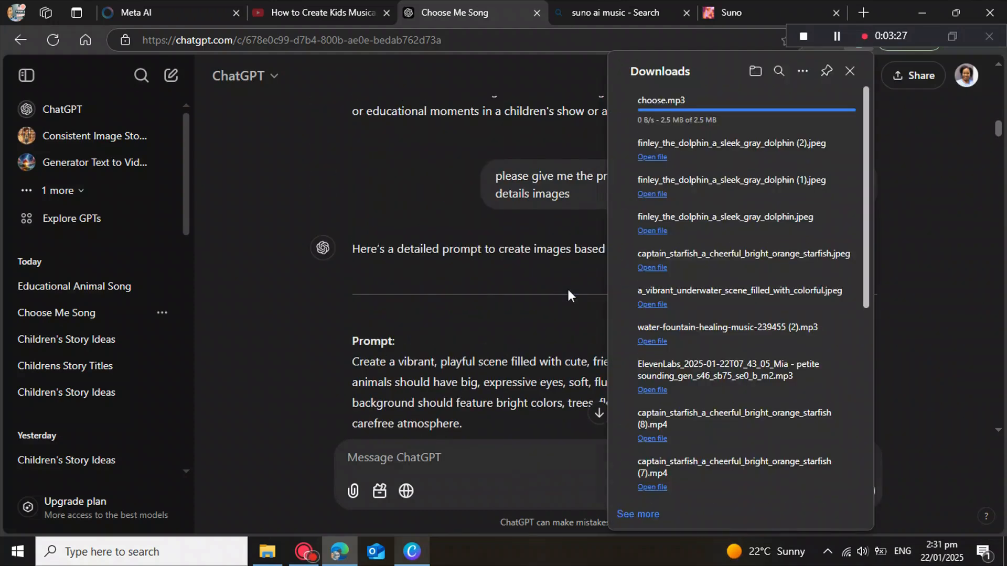
click(949, 260)
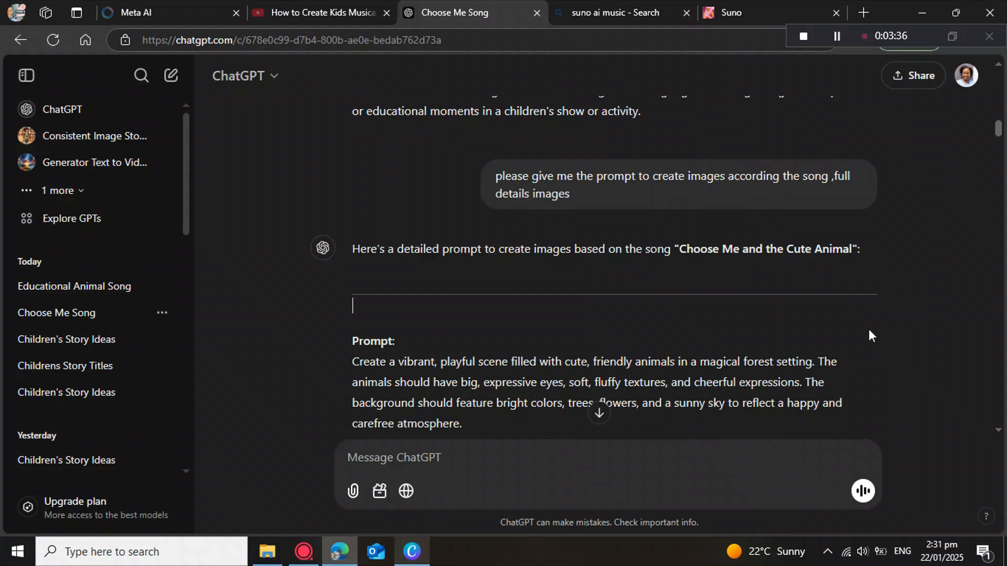
scroll(787, 329, down, 3)
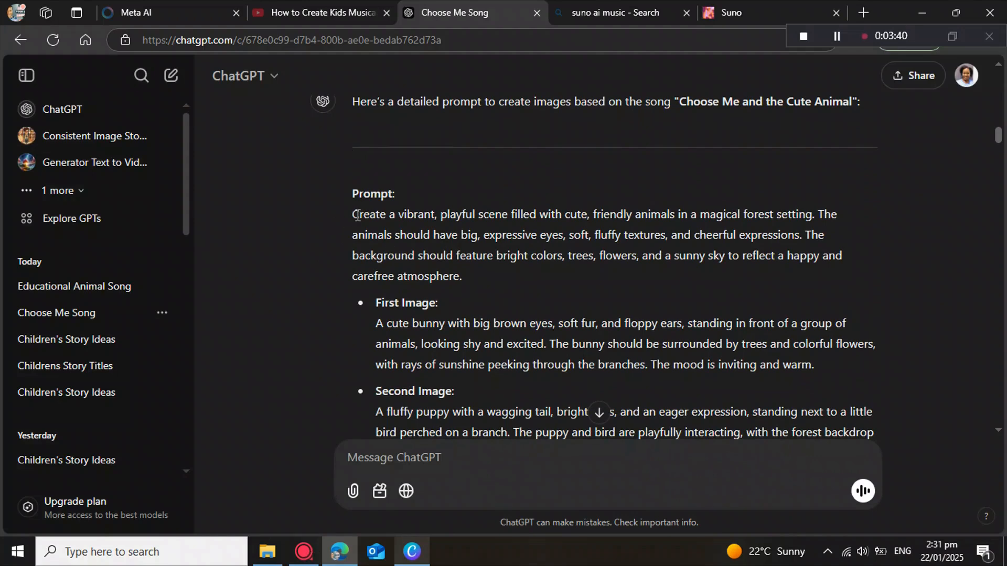
scroll(415, 327, down, 2)
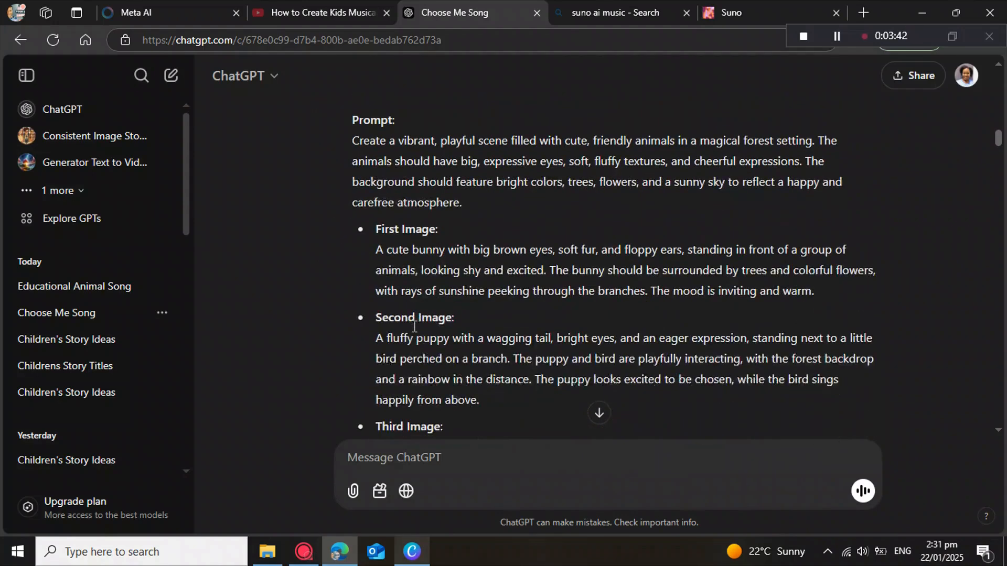
Copy the First Image bunny prompt from ChatGPT, including its heading, and paste it into the Meta AI message box.
drag(819, 300, 374, 234)
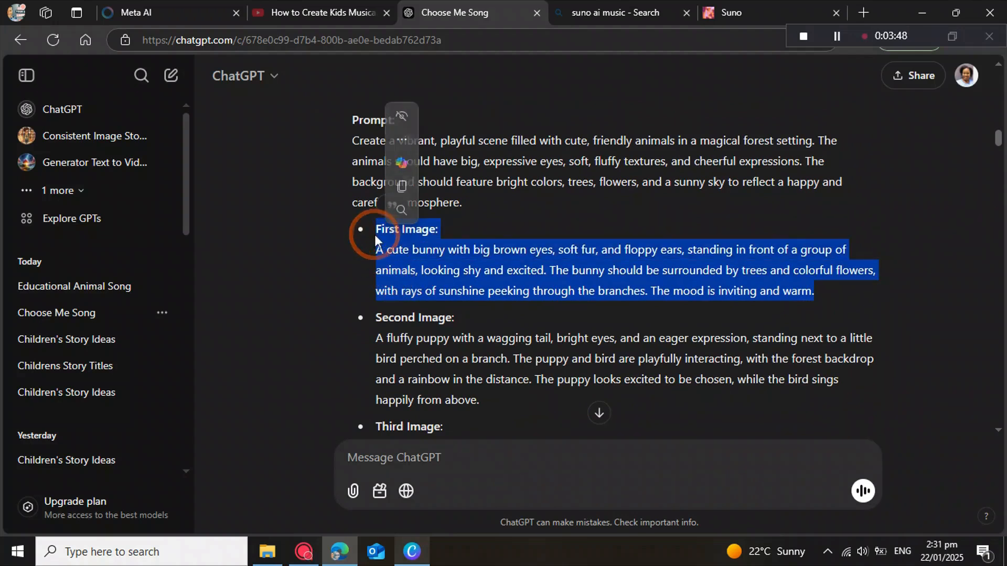
click(431, 186)
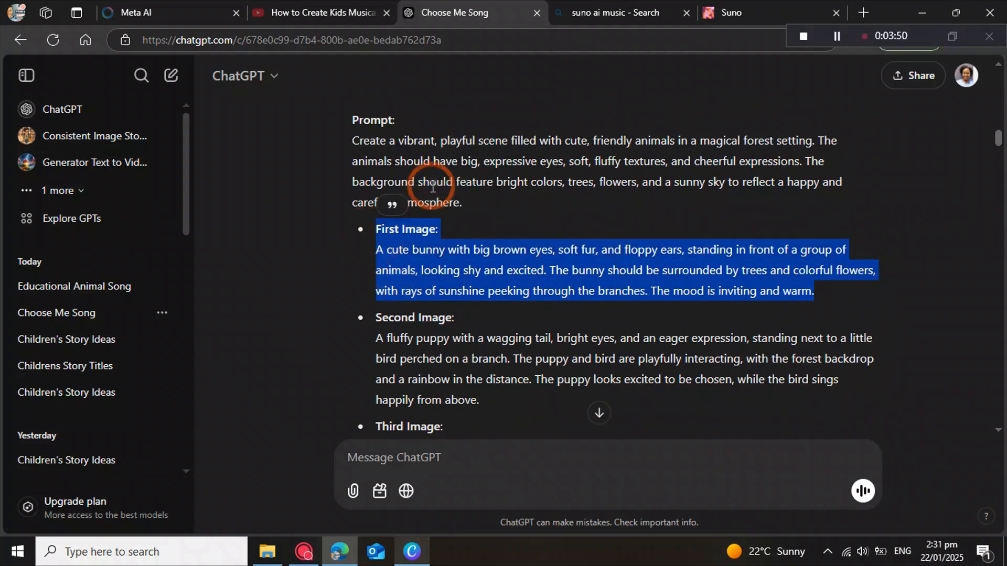
click(151, 4)
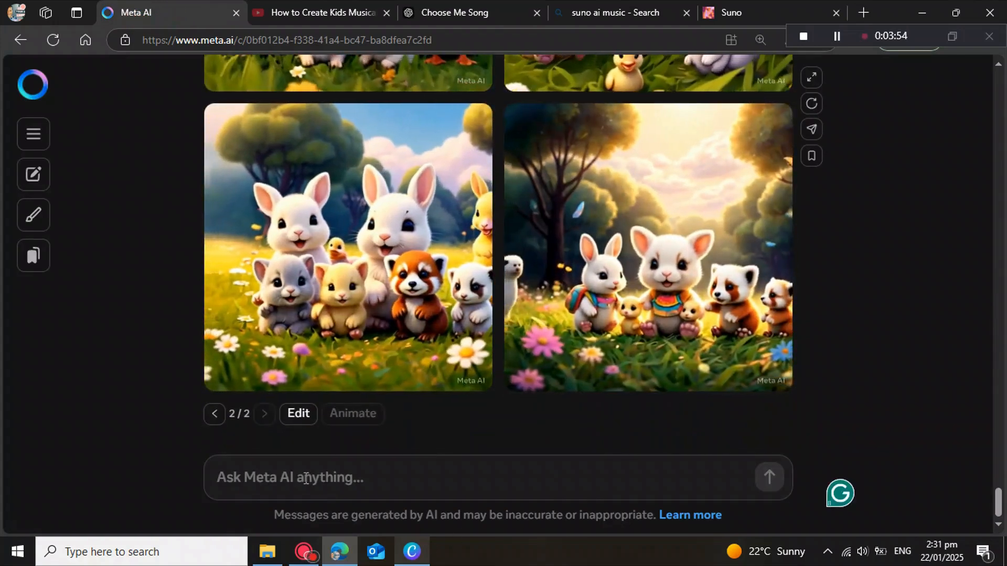
right_click(306, 478)
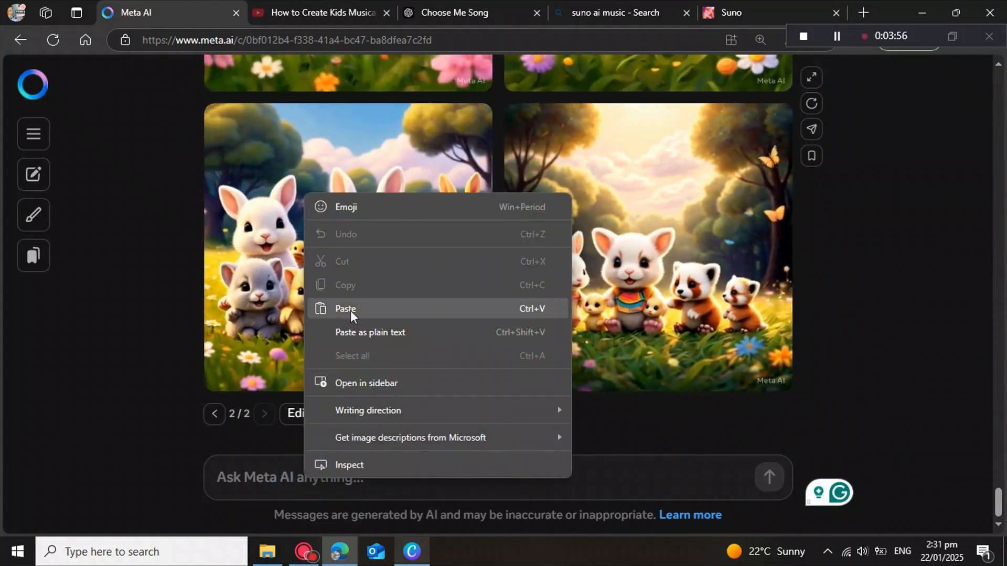
click(346, 309)
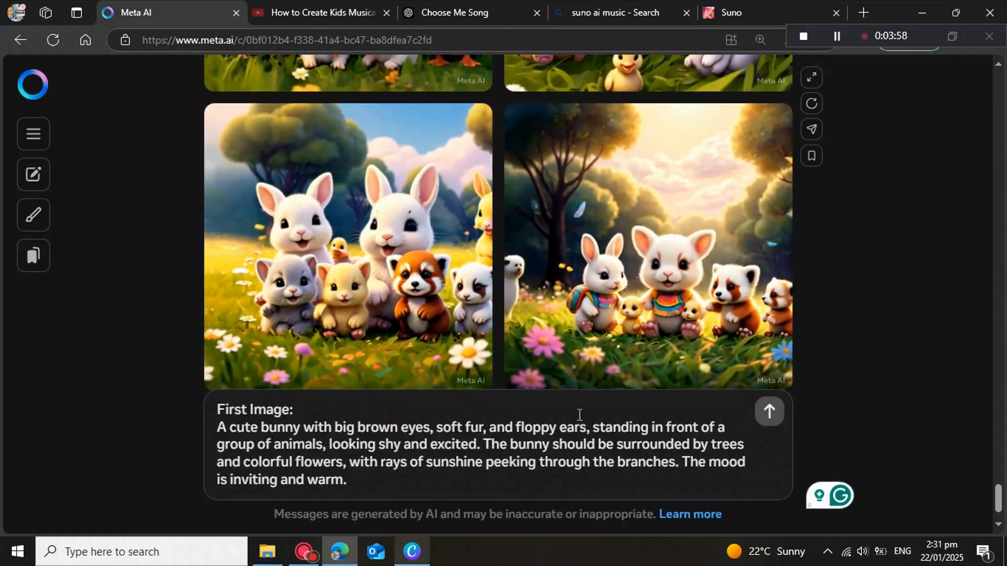
Remove the "First Image:" heading from the prompt, generate the bunny images and animate them.
drag(293, 410, 219, 404)
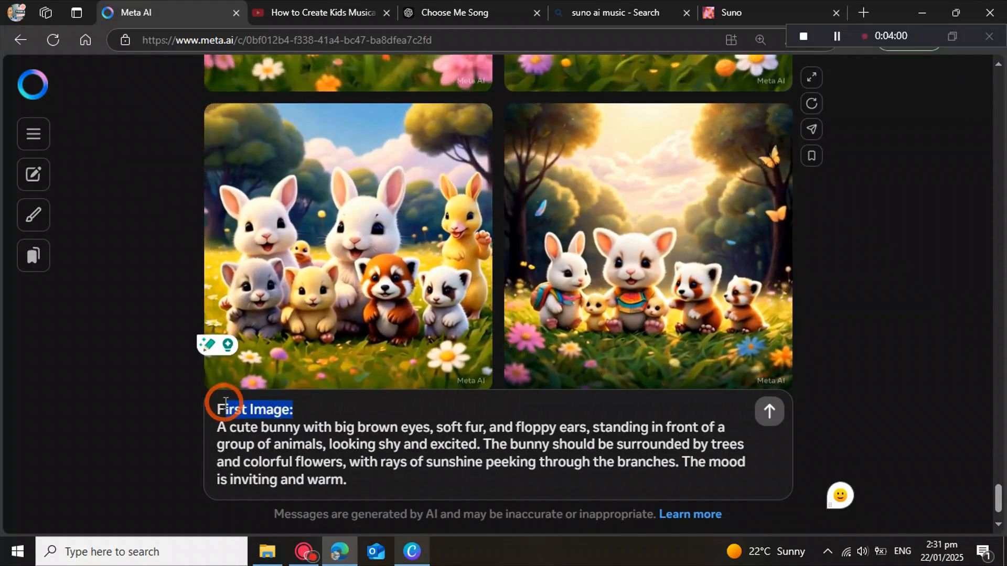
key(BackSpace)
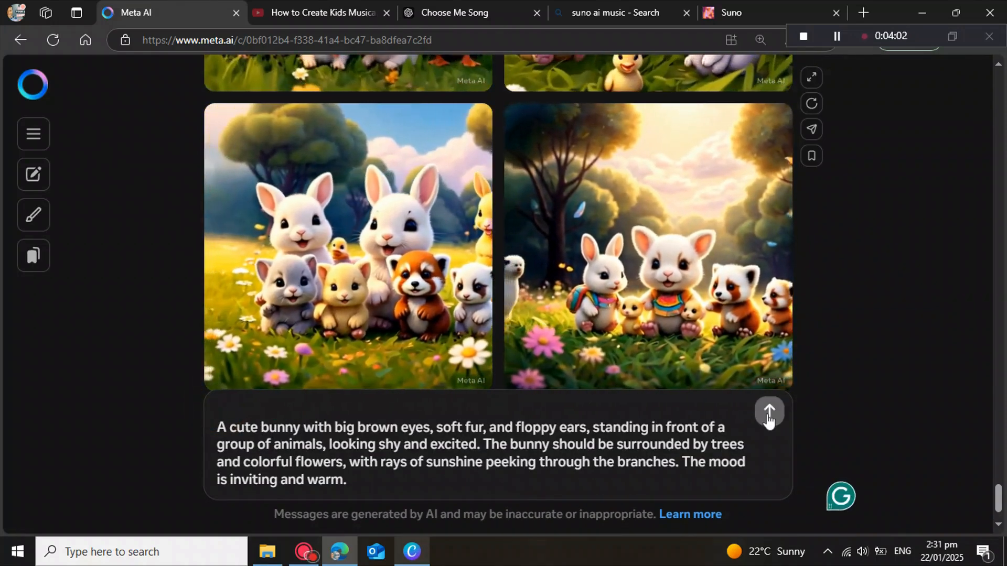
click(769, 412)
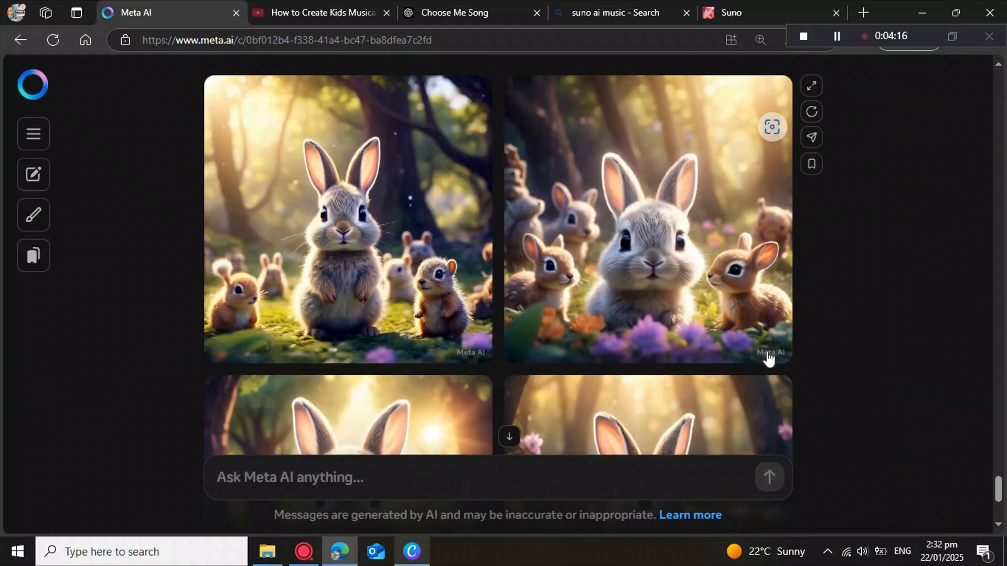
scroll(609, 288, down, 3)
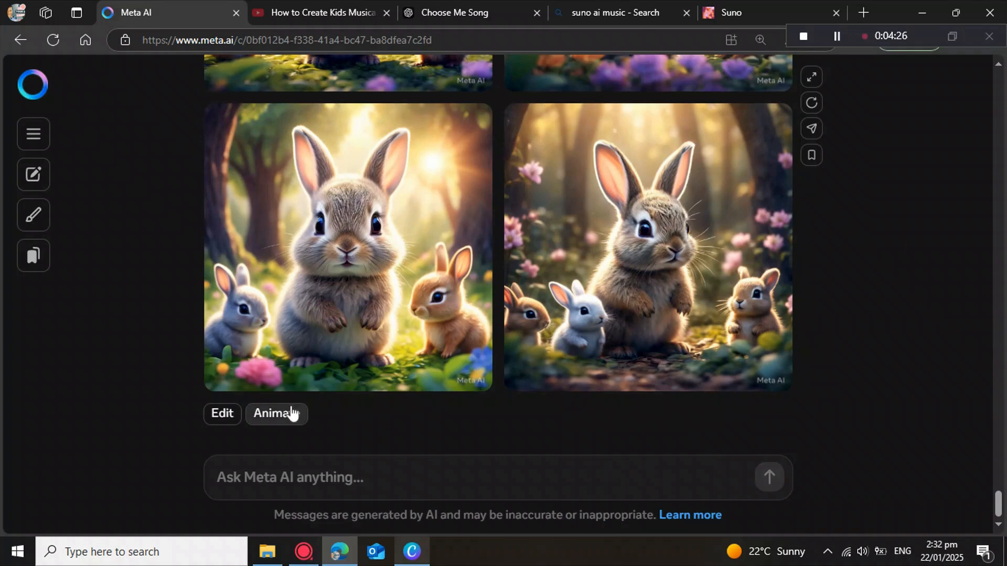
click(293, 414)
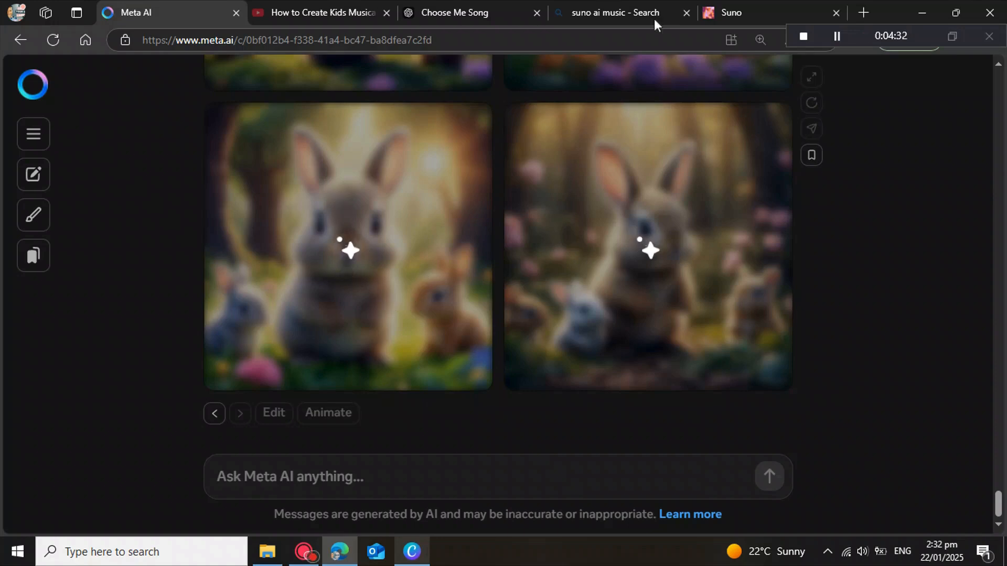
Copy the Second Image puppy-and-bird description from ChatGPT without its heading and submit it to Meta AI.
click(486, 21)
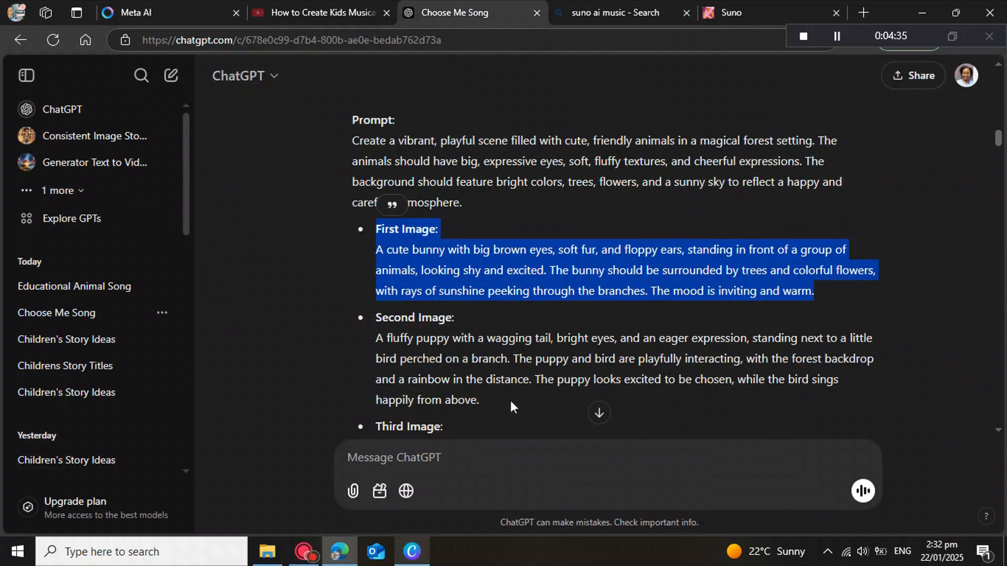
drag(480, 402, 371, 337)
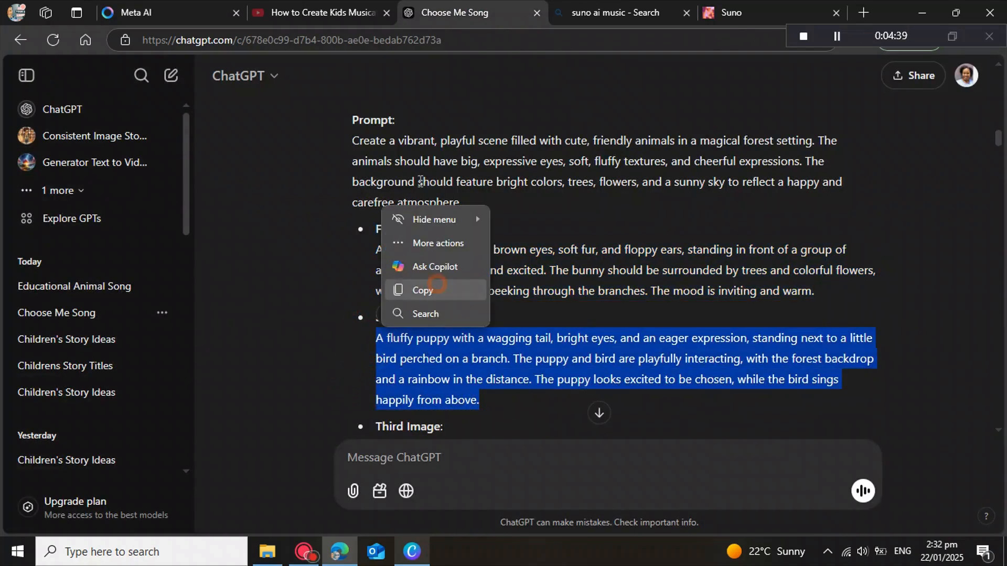
click(436, 285)
click(197, 16)
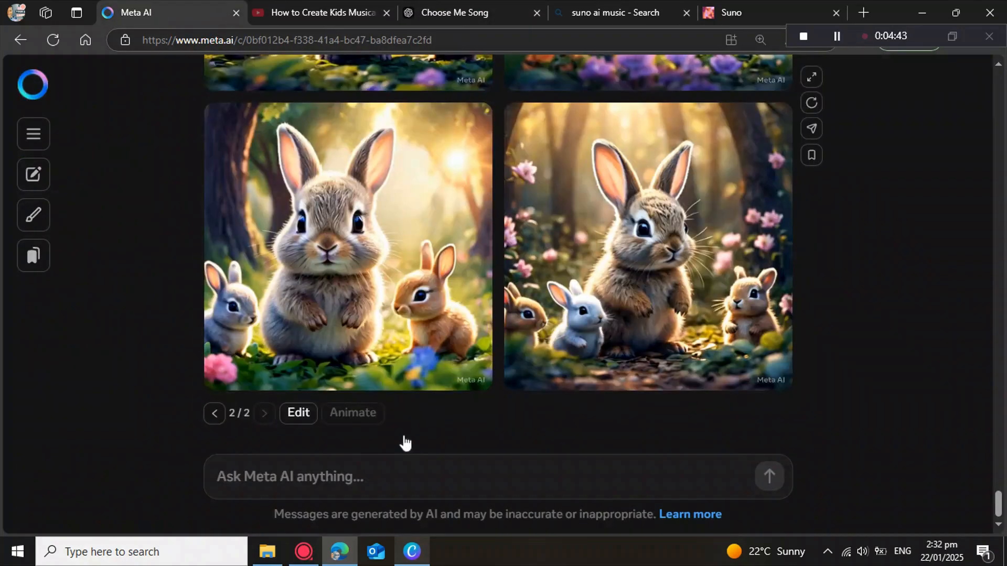
click(303, 481)
right_click(303, 483)
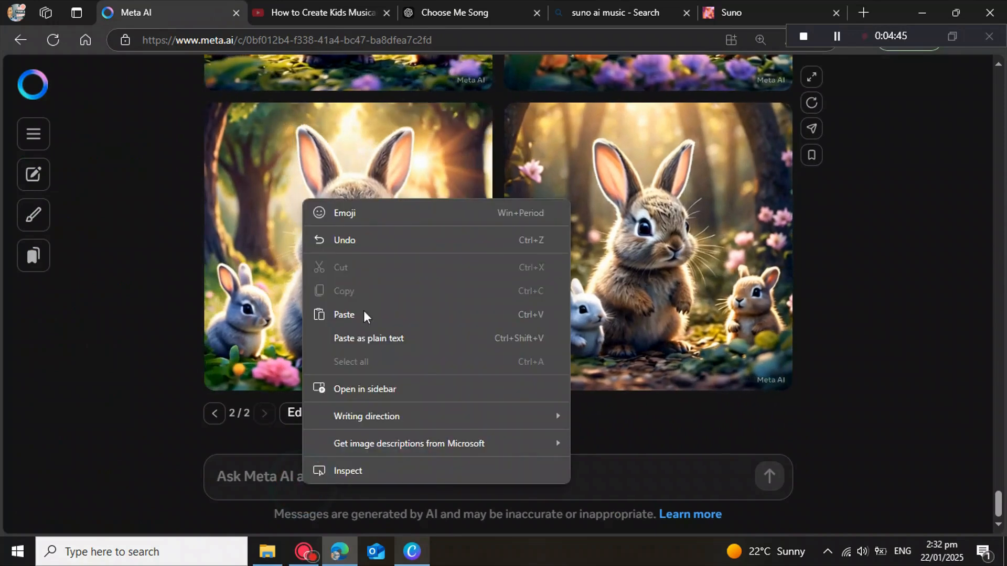
click(364, 314)
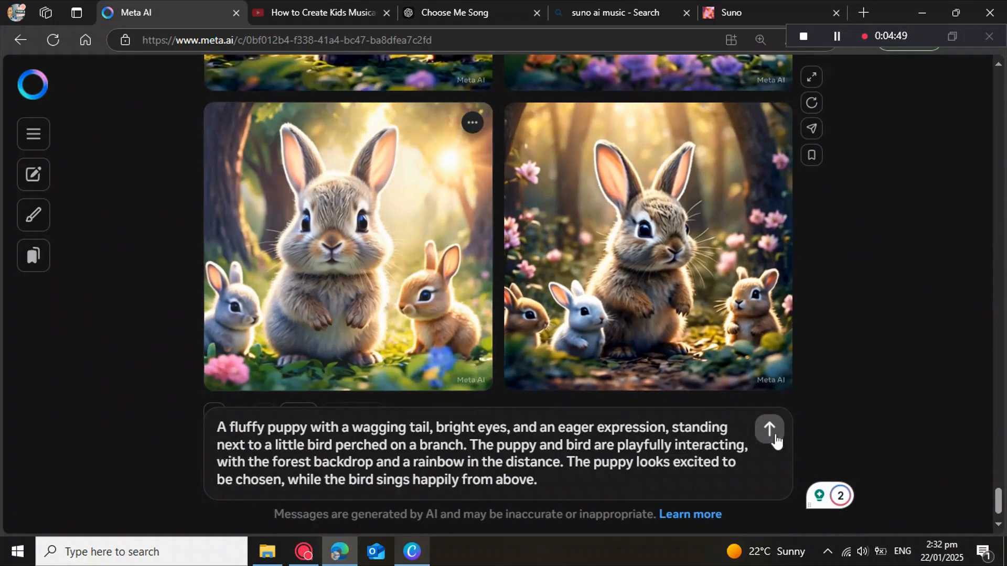
key(Return)
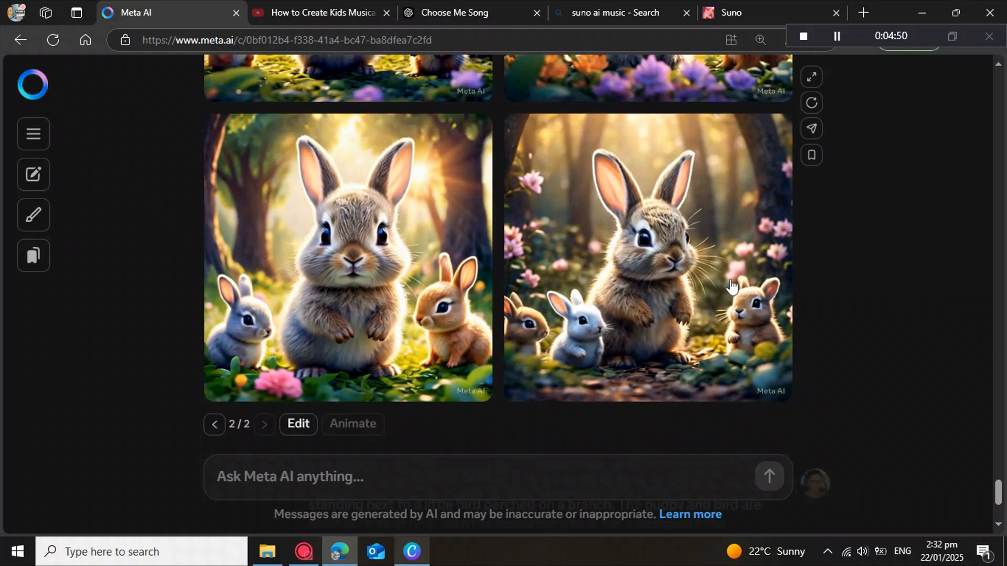
Review the animated bunny images generated from the first prompt.
scroll(733, 286, up, 1)
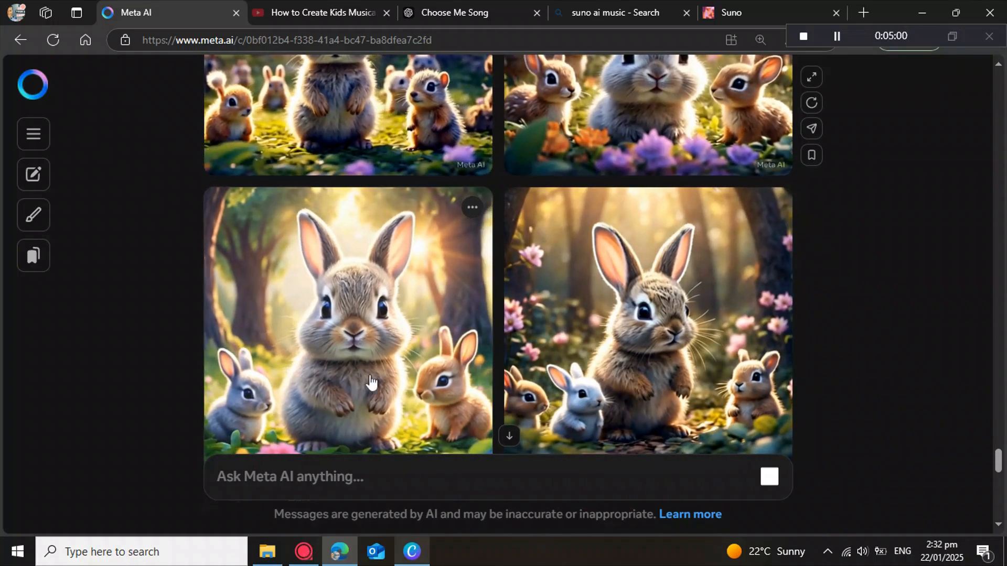
scroll(384, 370, up, 4)
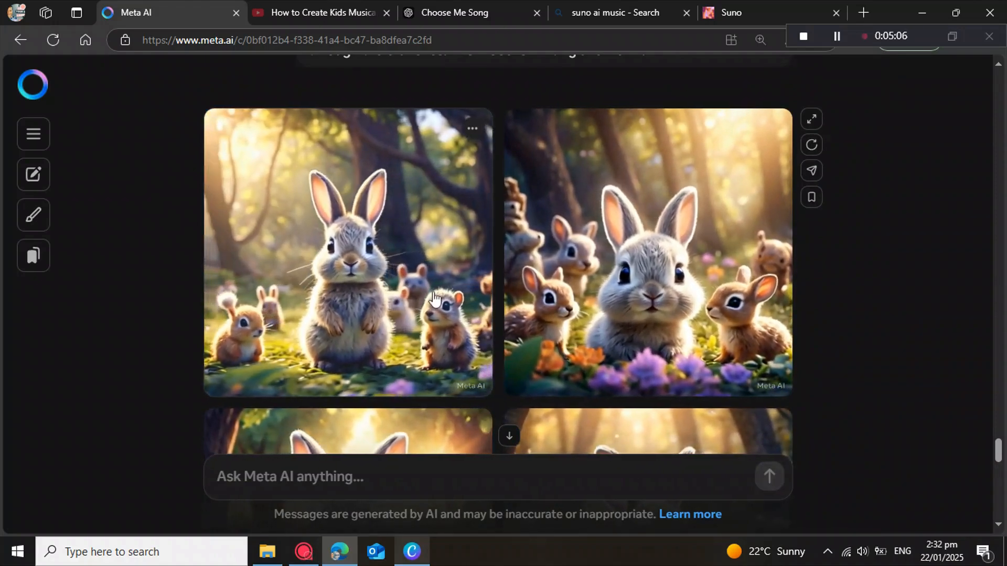
scroll(434, 298, down, 4)
scroll(435, 299, down, 10)
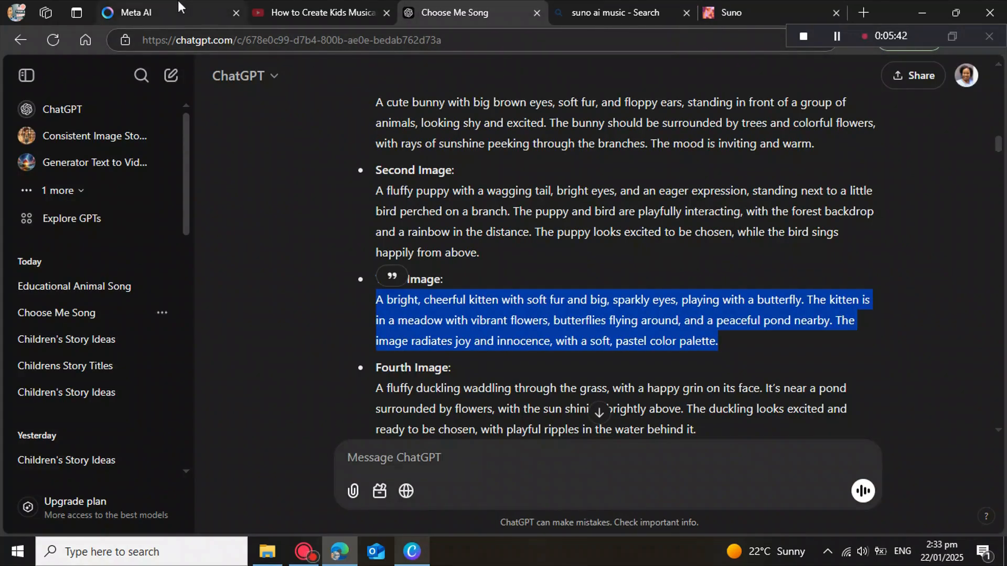
Switch to Meta AI, look over the animated puppy images and download the one with the orange bird on a branch.
click(187, 8)
scroll(523, 371, down, 4)
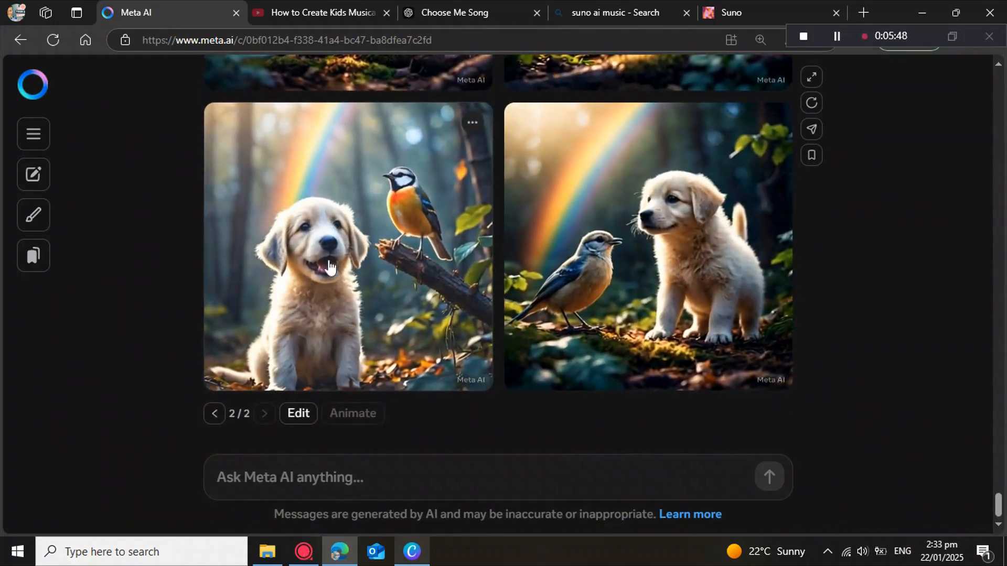
scroll(439, 313, up, 1)
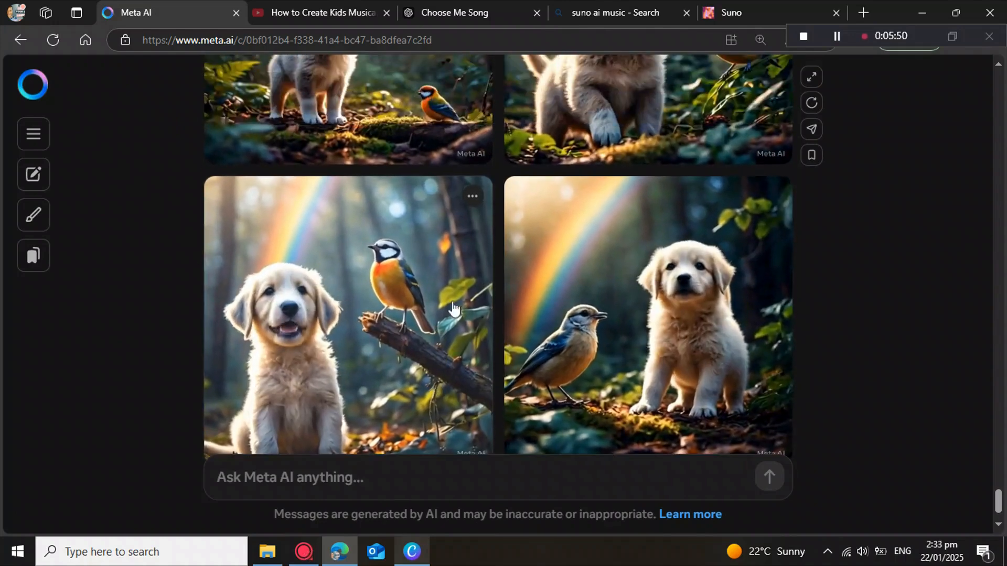
scroll(838, 231, up, 4)
scroll(726, 301, down, 3)
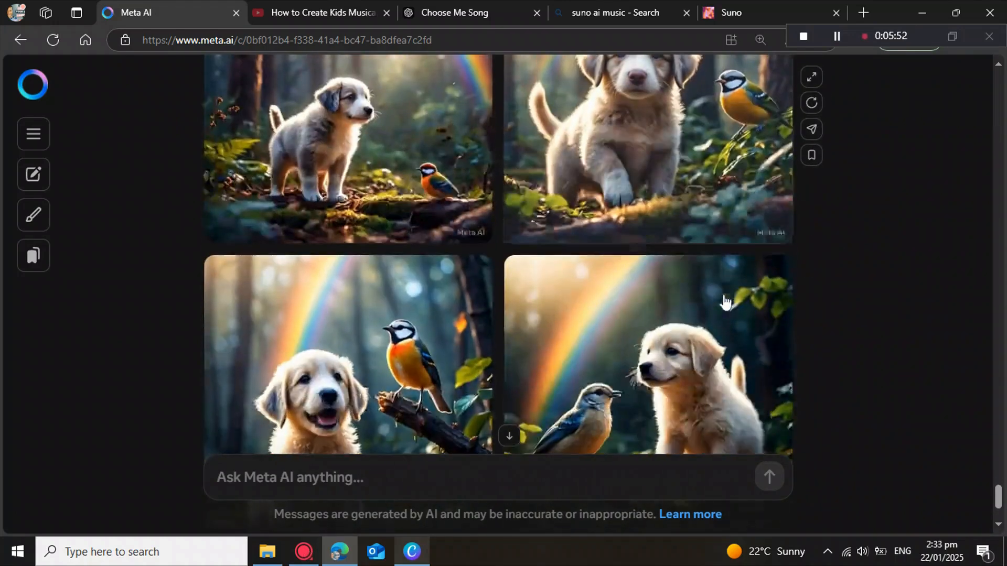
click(471, 270)
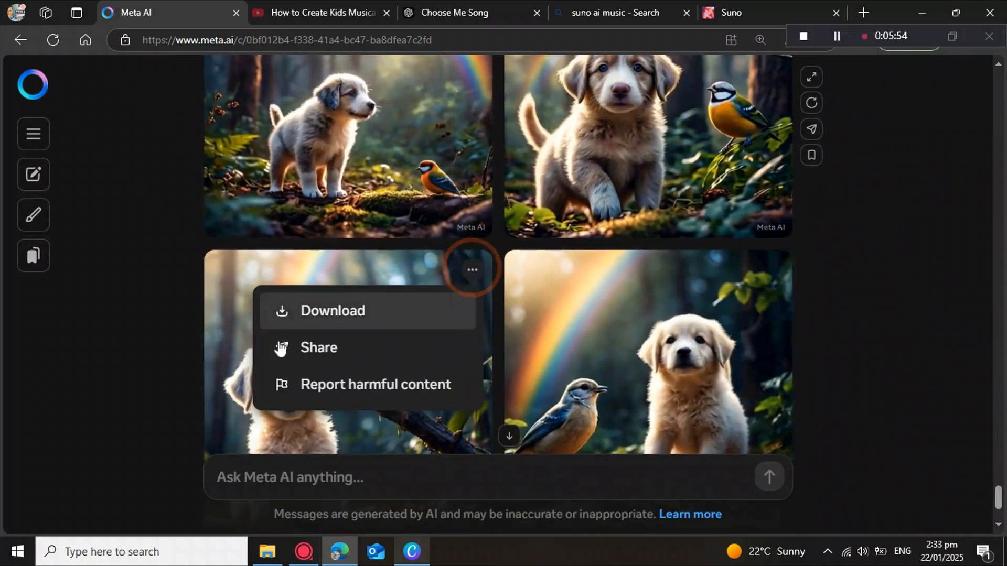
click(332, 313)
Download the animated image of the standing puppy with a small bird on the mossy forest floor.
scroll(462, 251, up, 3)
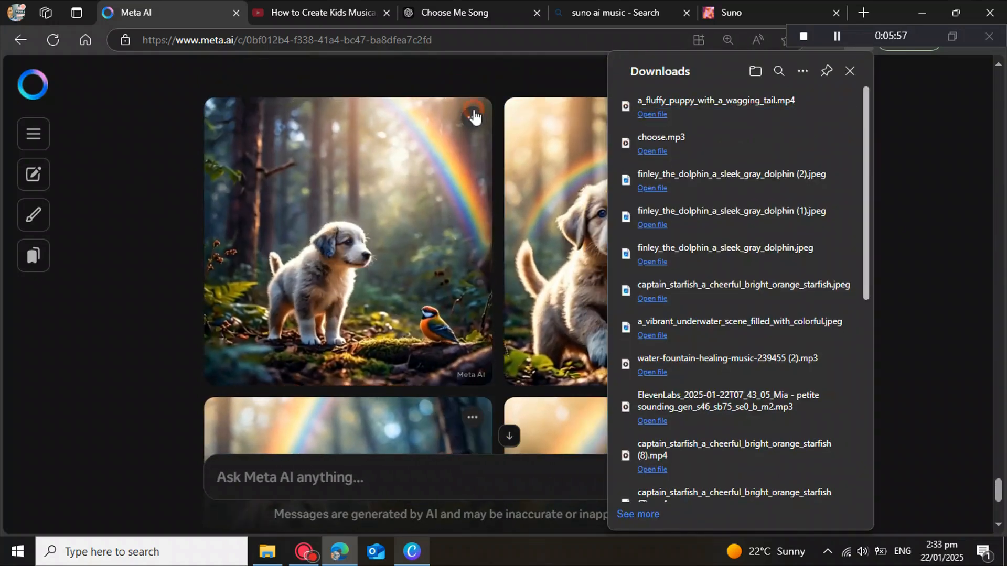
click(472, 117)
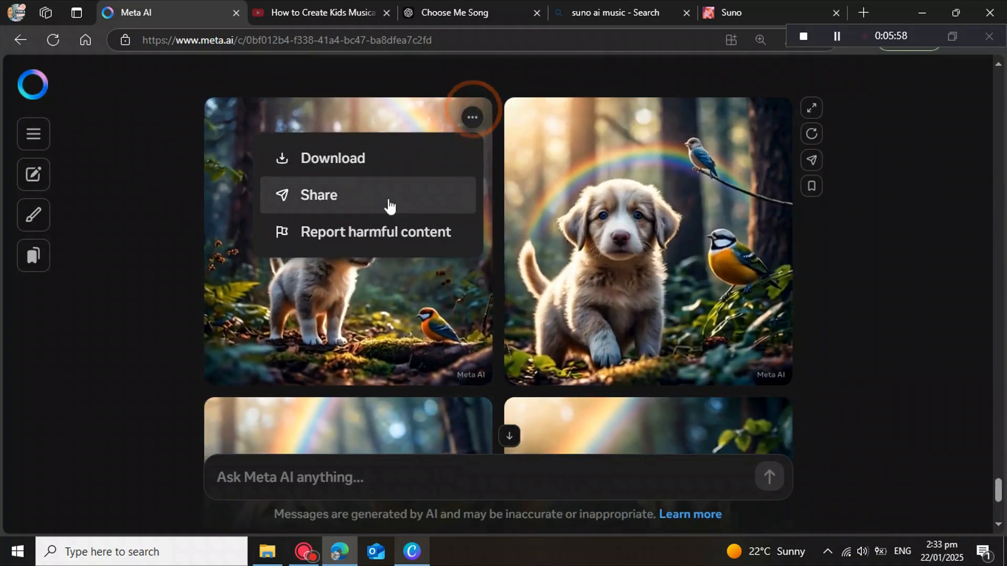
click(332, 160)
Return to the animated bunny images generated from the first prompt.
scroll(465, 194, up, 4)
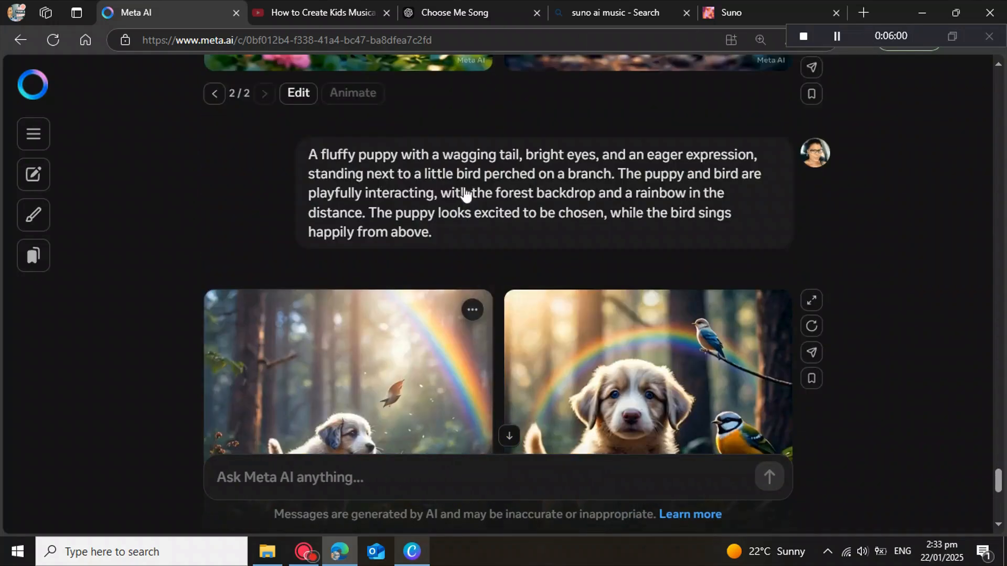
scroll(574, 209, up, 5)
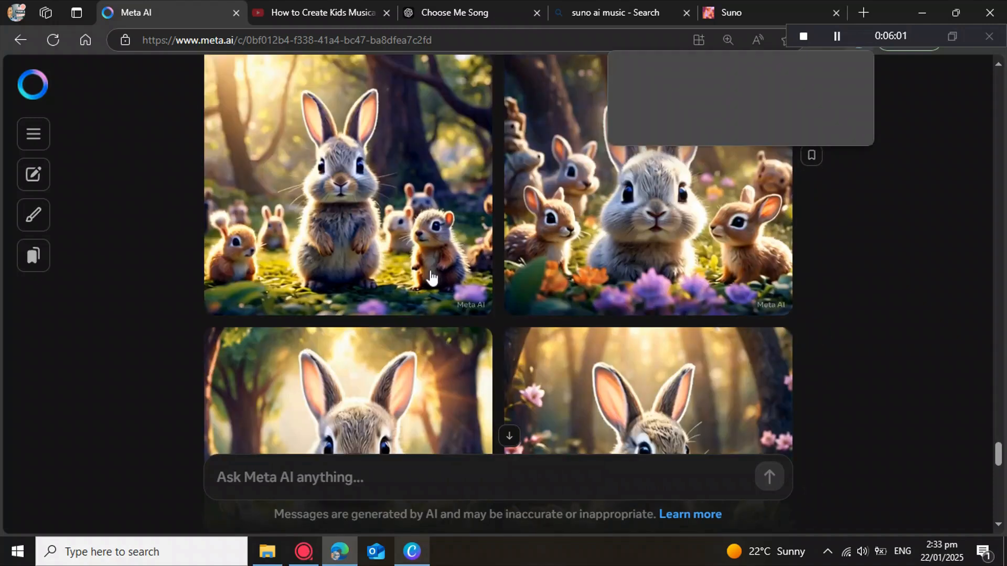
scroll(469, 124, up, 4)
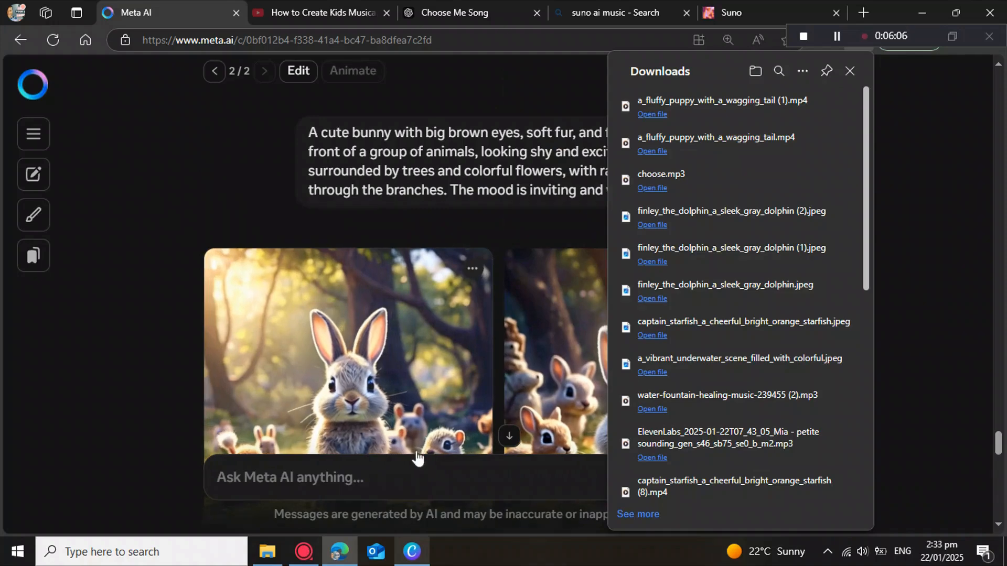
Switch to Canva, create a blank YouTube video design and start uploading files to it.
click(412, 553)
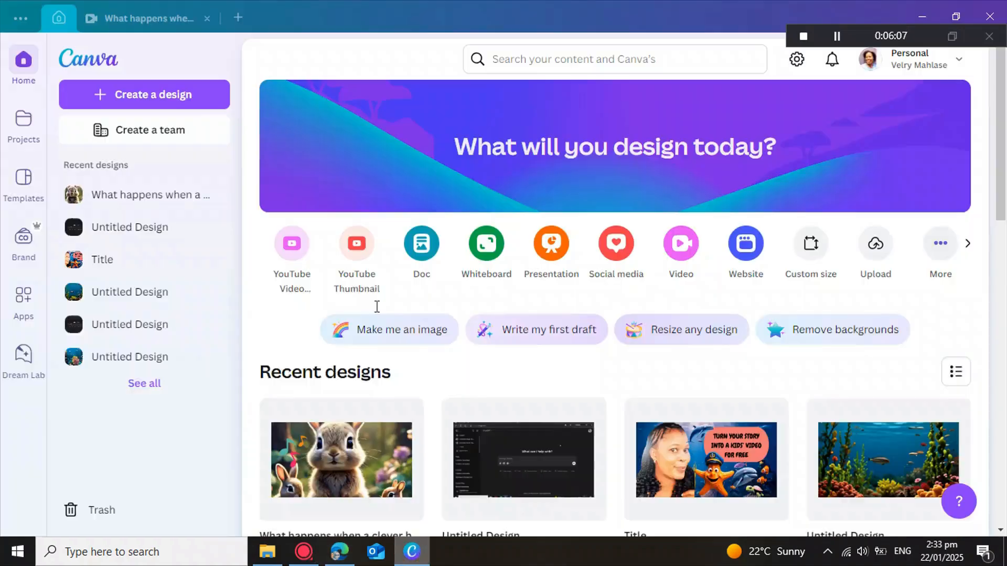
click(282, 292)
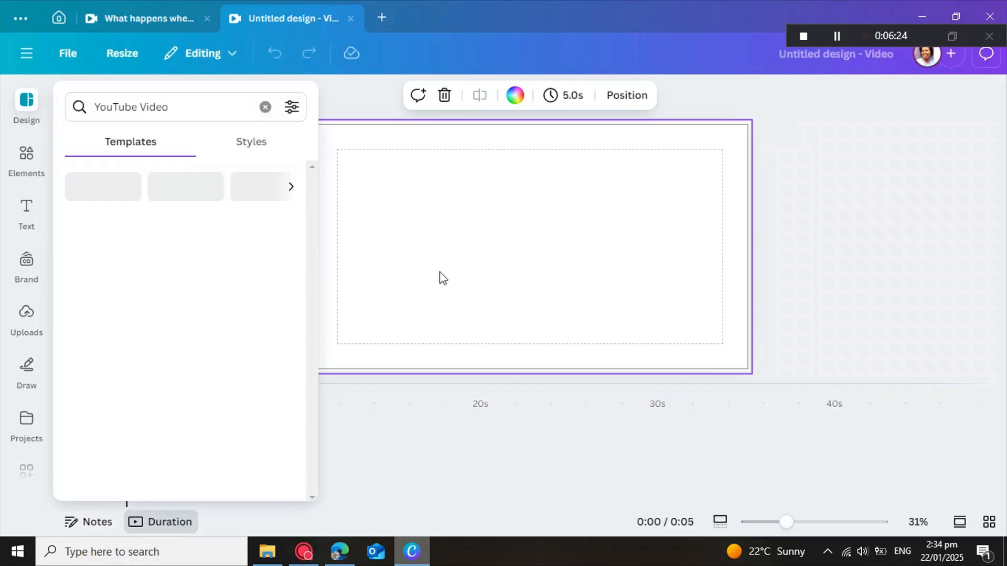
click(442, 276)
click(898, 256)
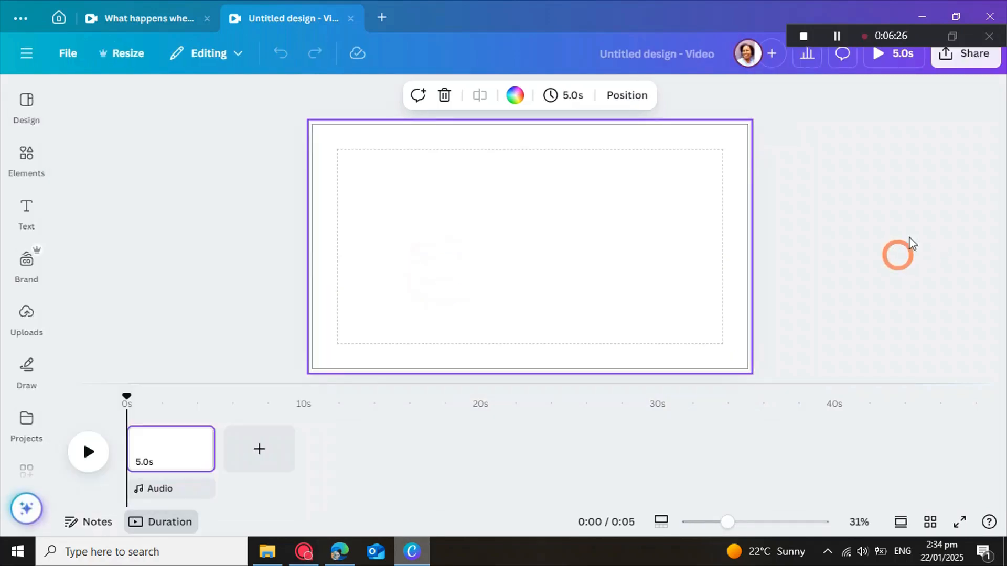
click(28, 325)
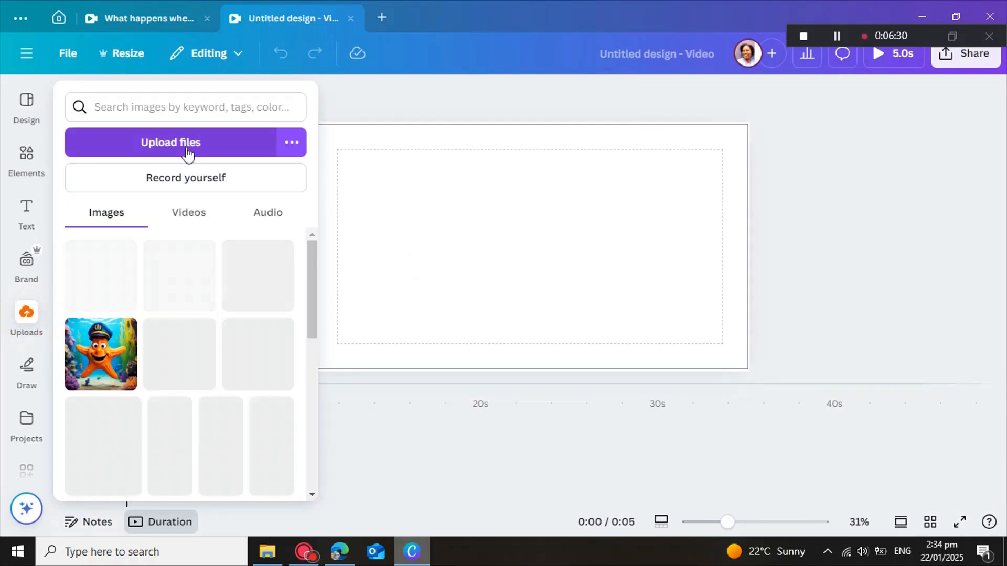
click(187, 153)
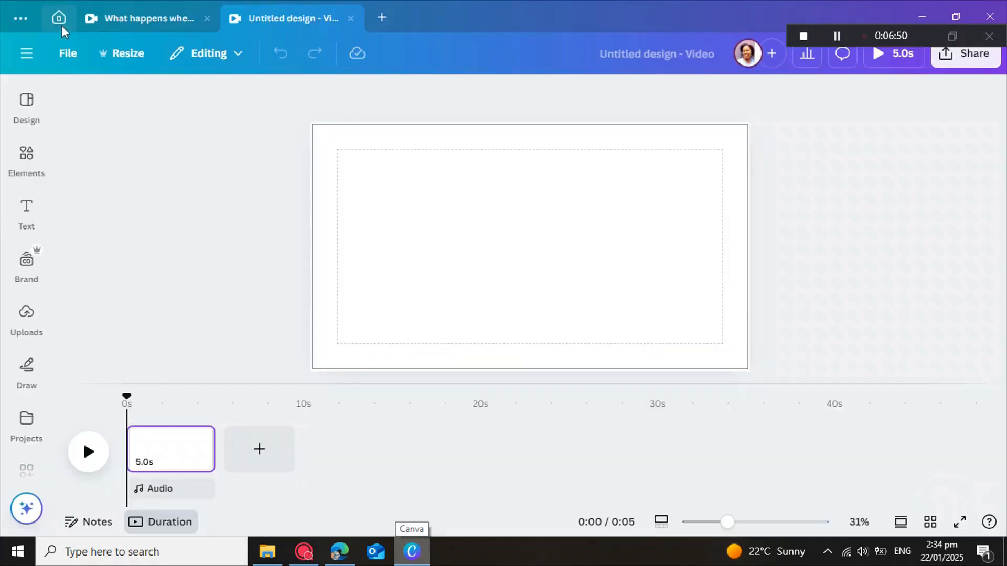
Create another blank YouTube video design from the Canva home page.
click(58, 17)
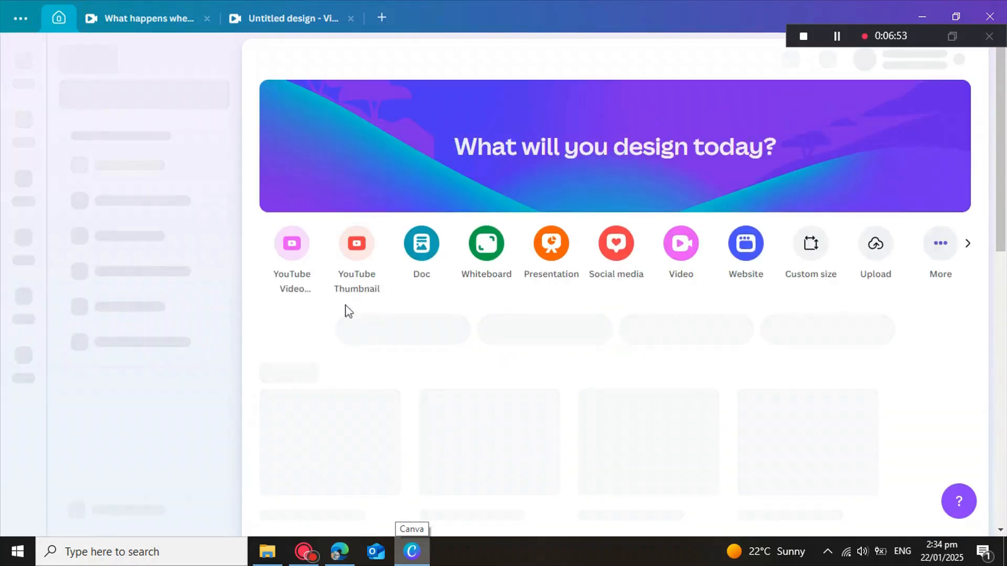
click(294, 252)
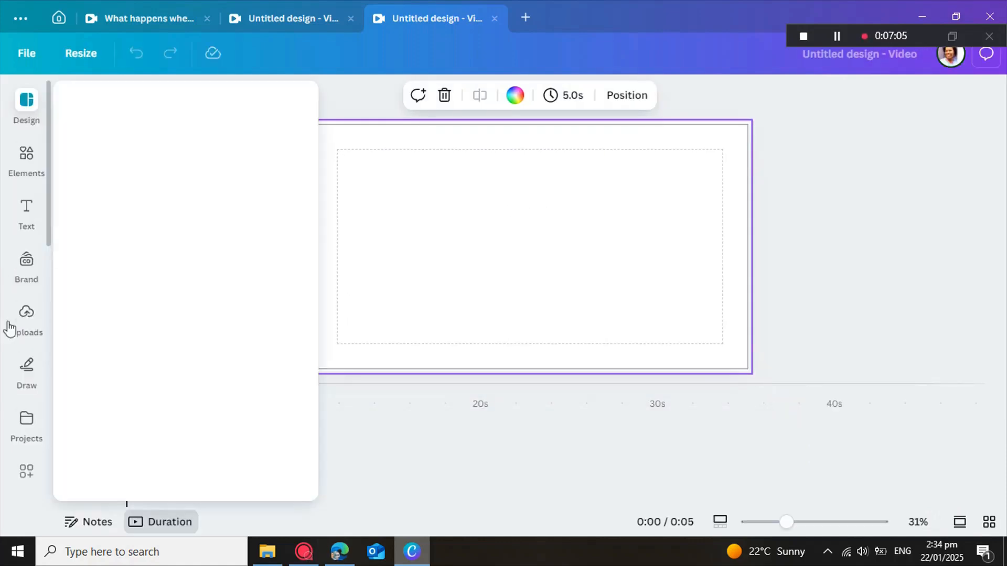
Upload the song choose.mp3 and the two puppy videos from the Downloads folder to the design's uploads.
click(27, 314)
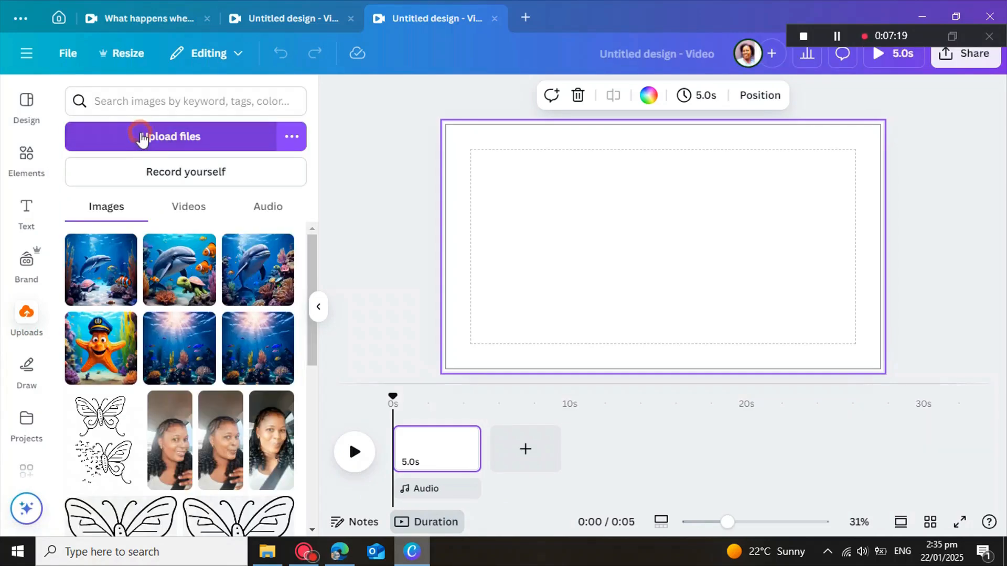
click(141, 137)
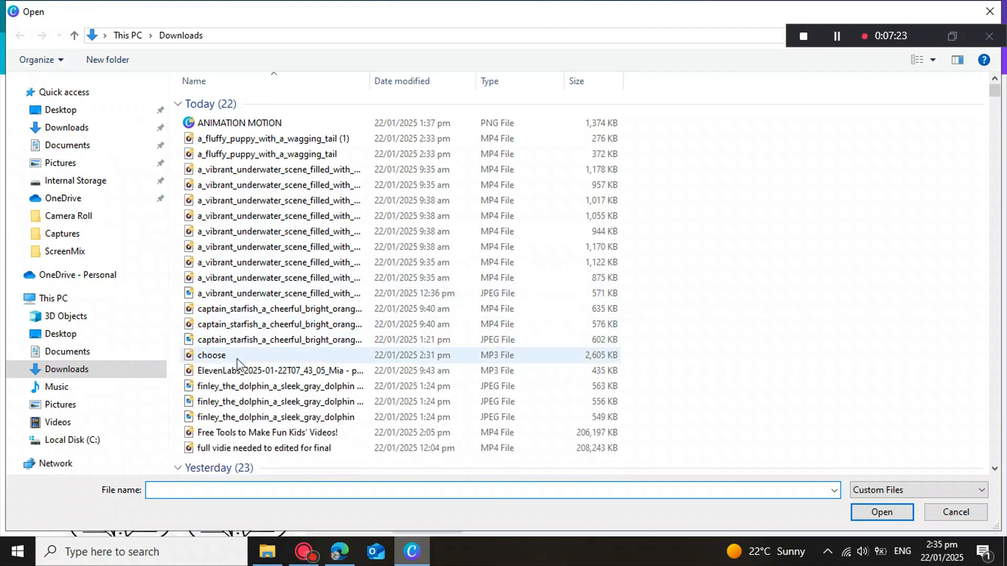
click(180, 358)
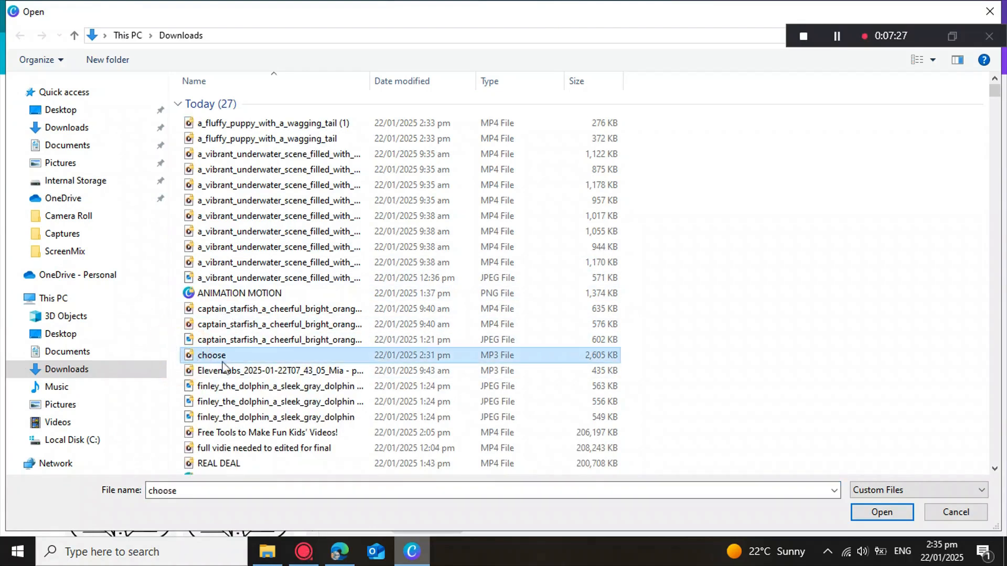
click(876, 522)
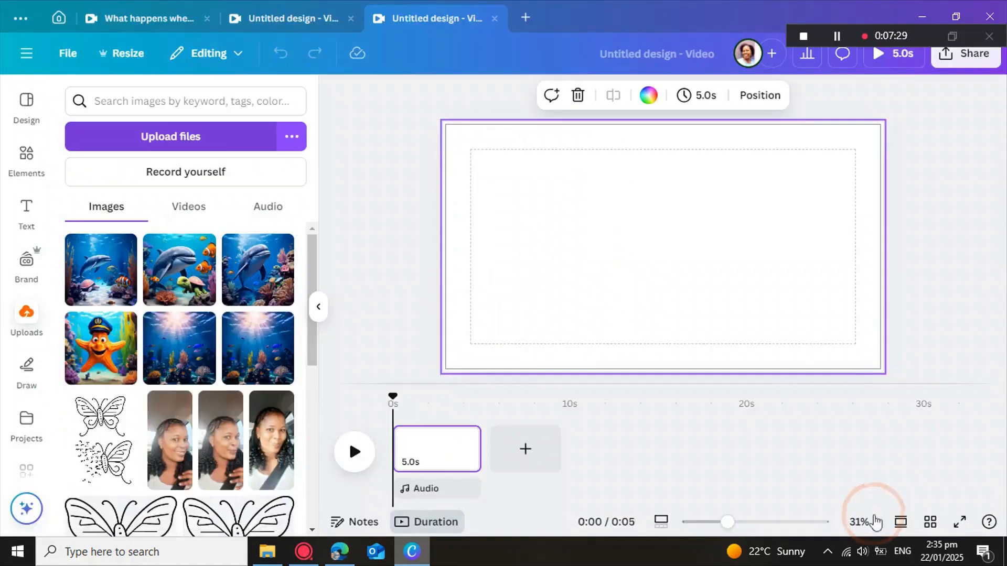
click(218, 140)
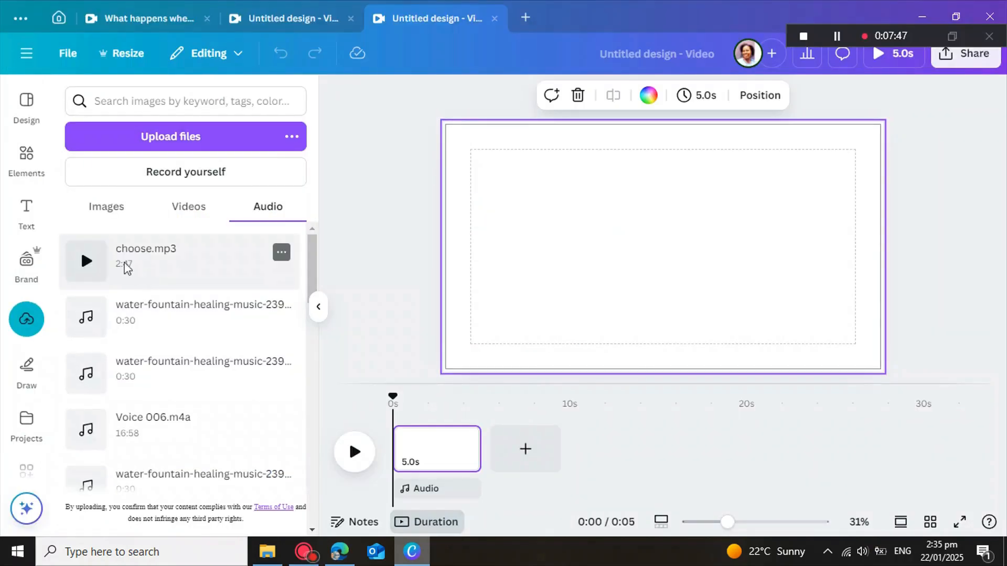
click(189, 207)
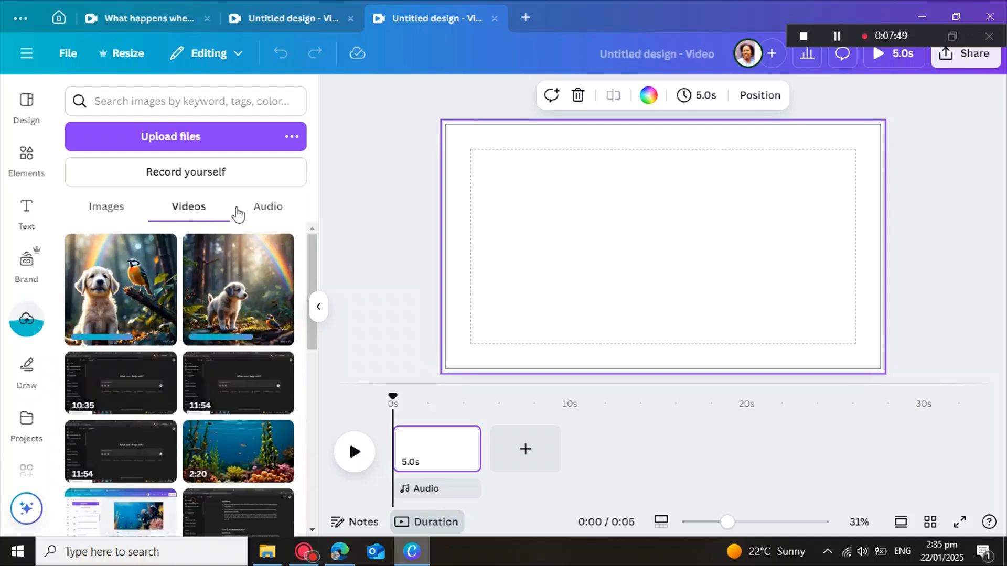
click(268, 208)
click(175, 251)
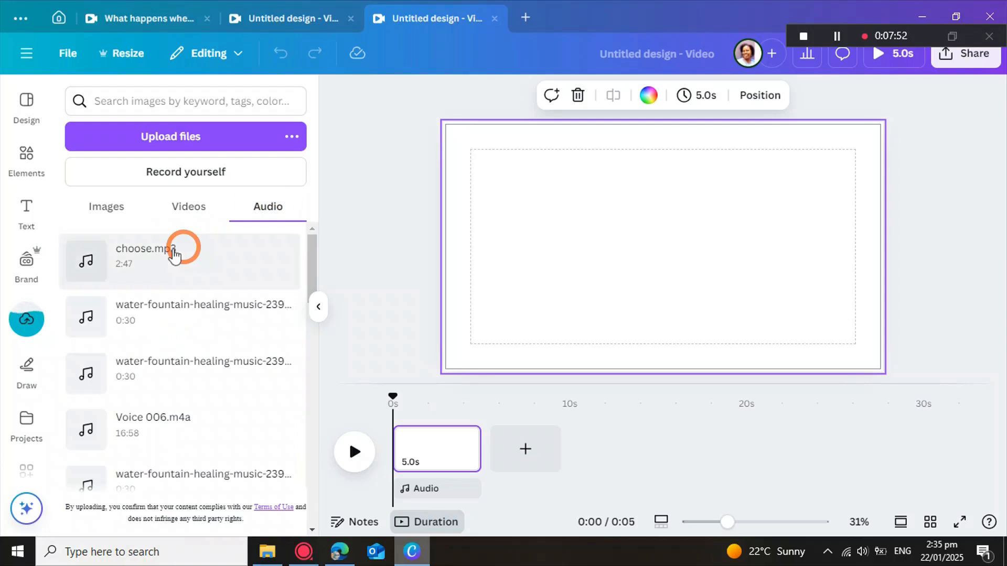
click(522, 448)
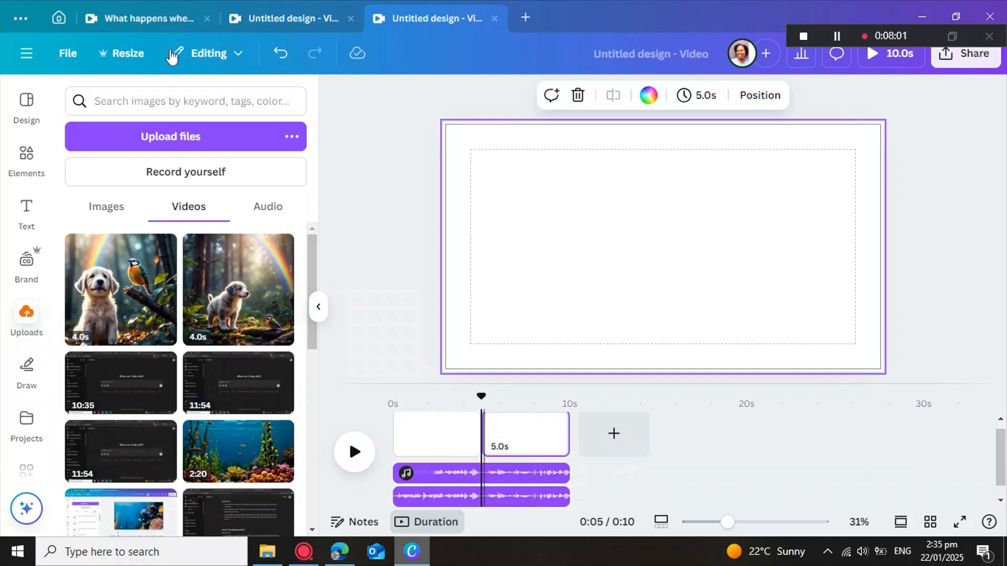
click(275, 53)
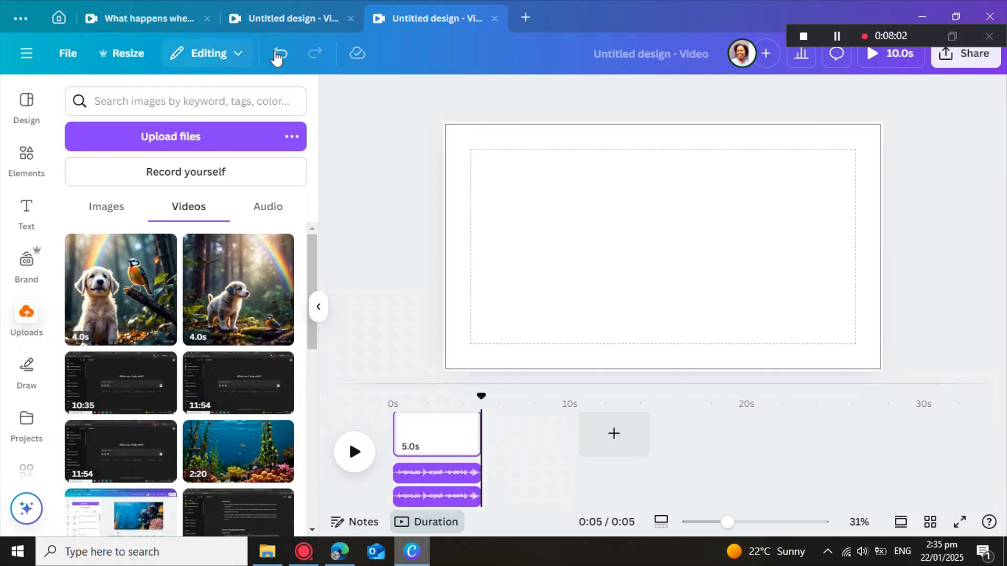
click(288, 52)
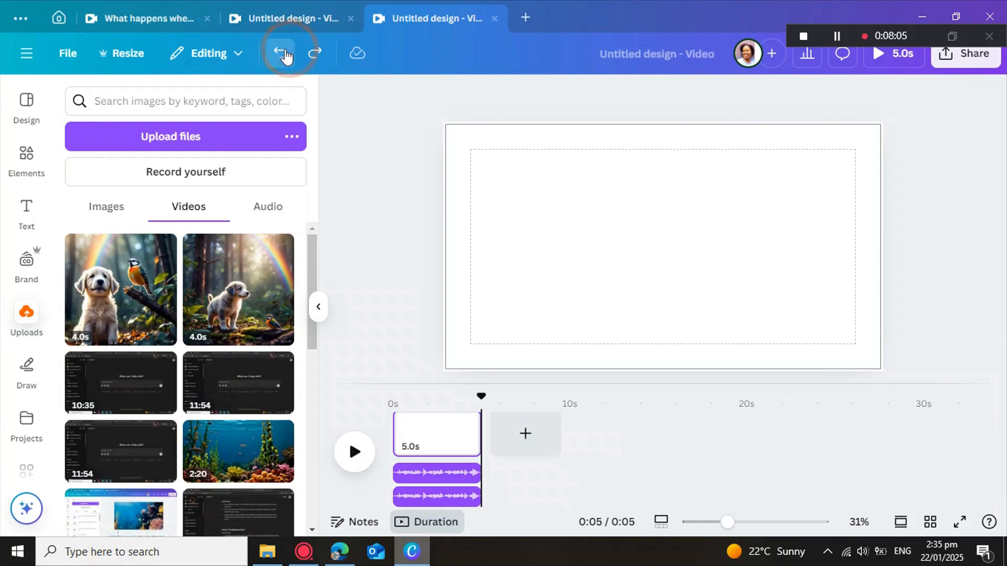
click(286, 55)
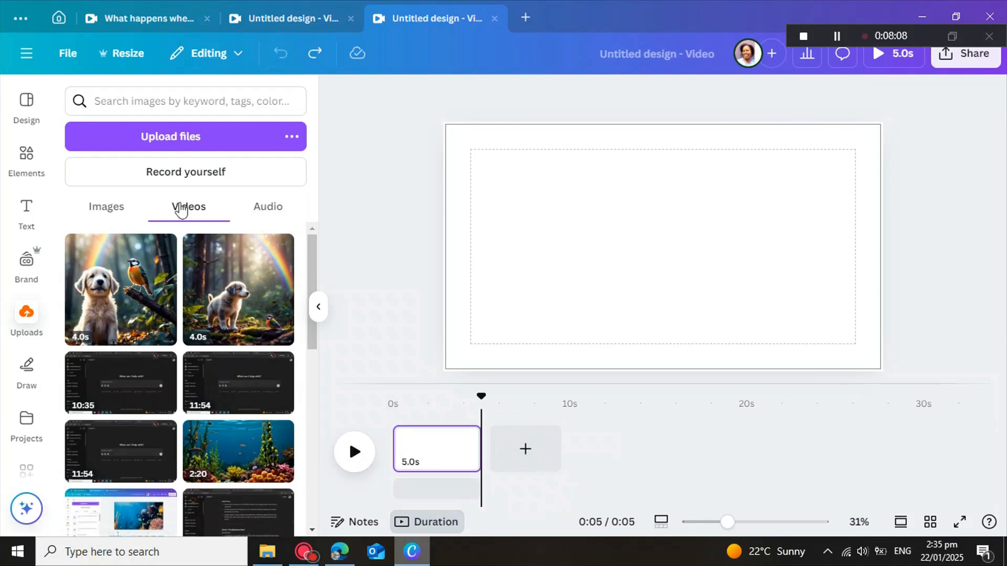
Add choose.mp3 to the timeline and move the track to start at 0 seconds.
click(268, 207)
click(191, 263)
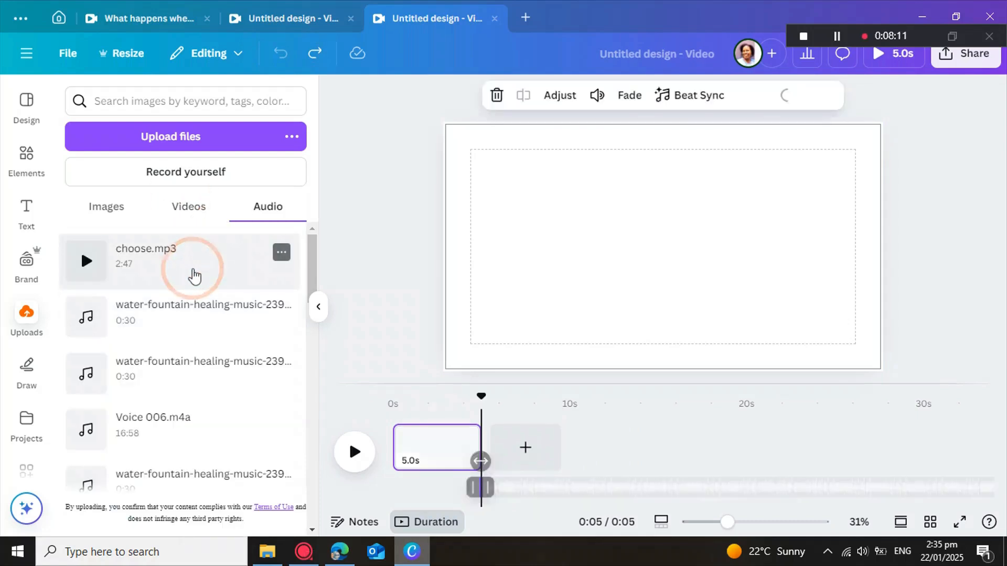
drag(479, 492, 396, 491)
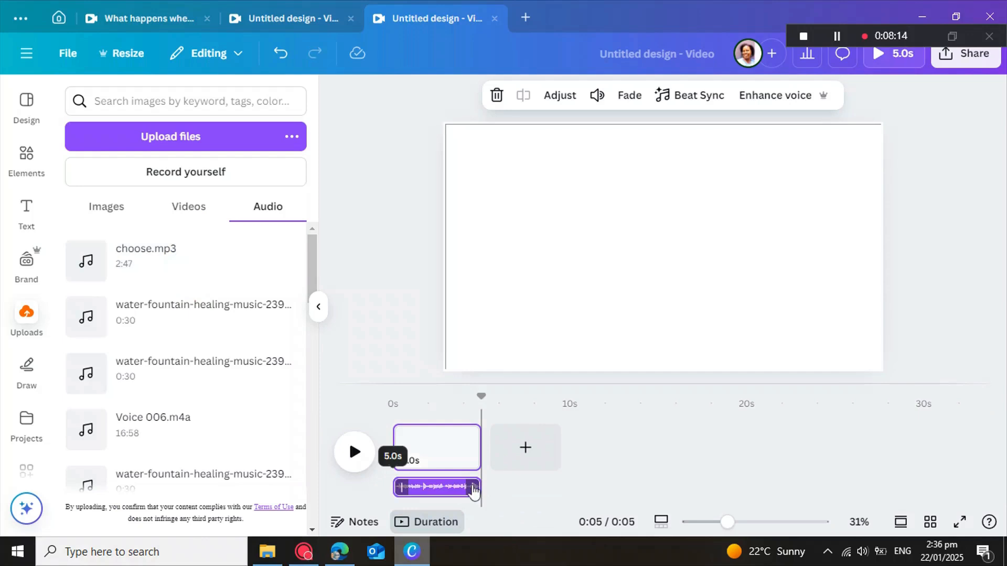
Add a second page and set the video of the standing puppy with the small bird as its background.
click(525, 449)
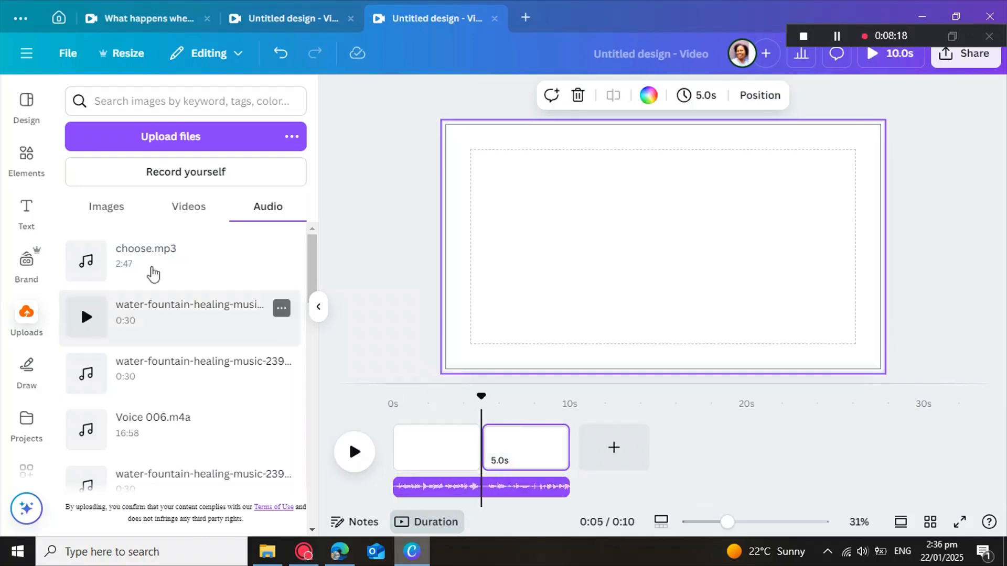
click(203, 211)
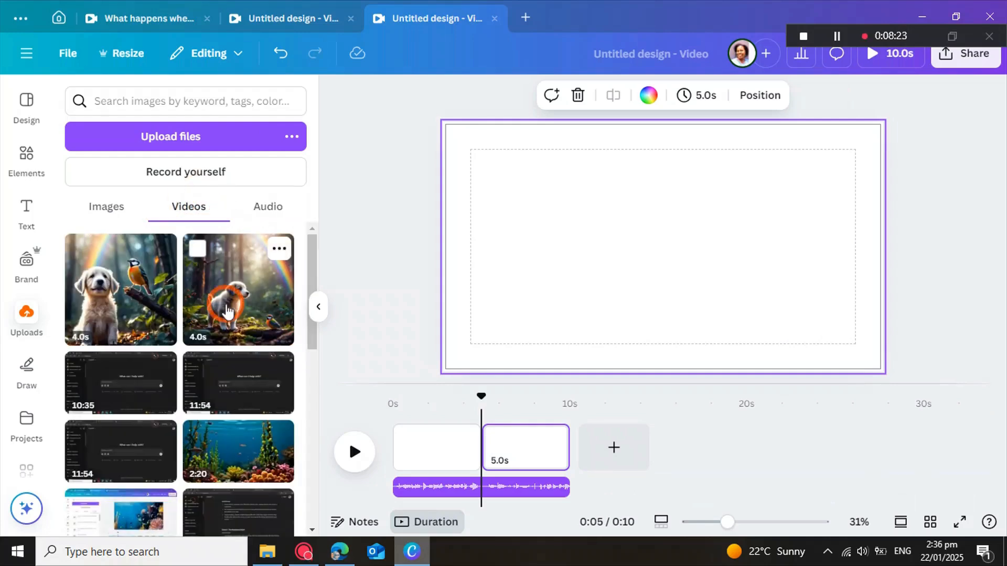
click(227, 311)
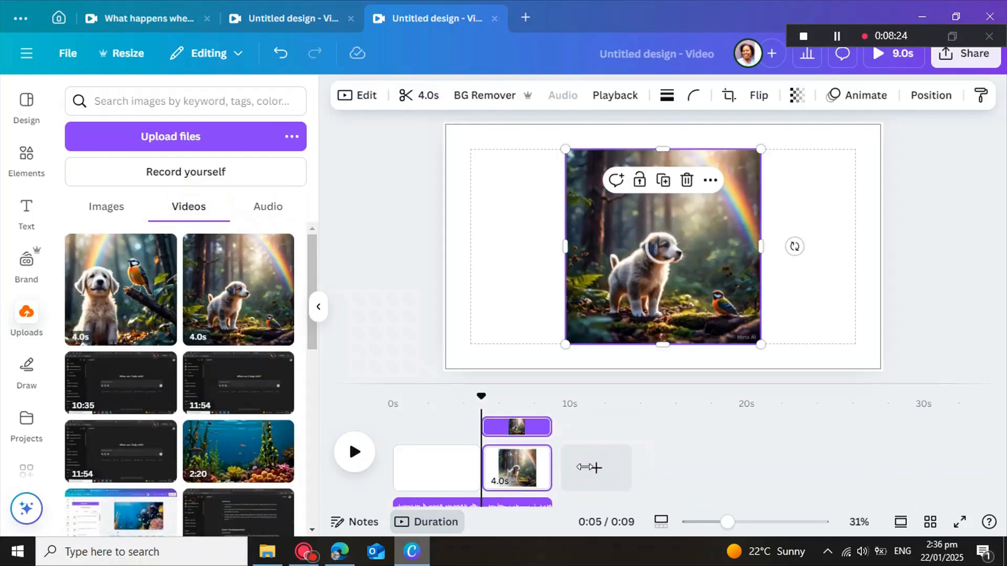
click(625, 318)
click(698, 303)
right_click(698, 306)
click(749, 479)
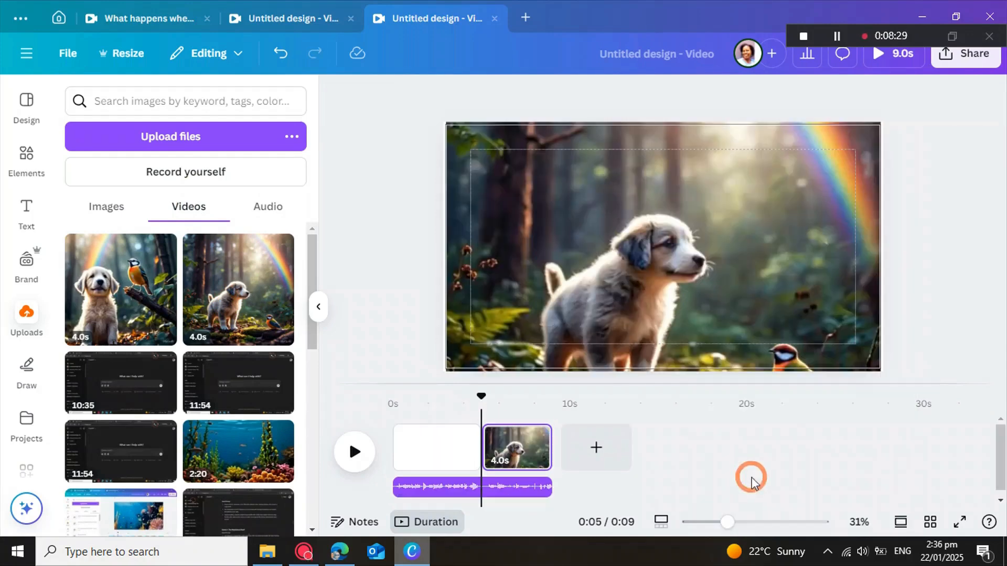
Add a third page and set the video of the sitting puppy with a bird on a branch as its background.
click(609, 449)
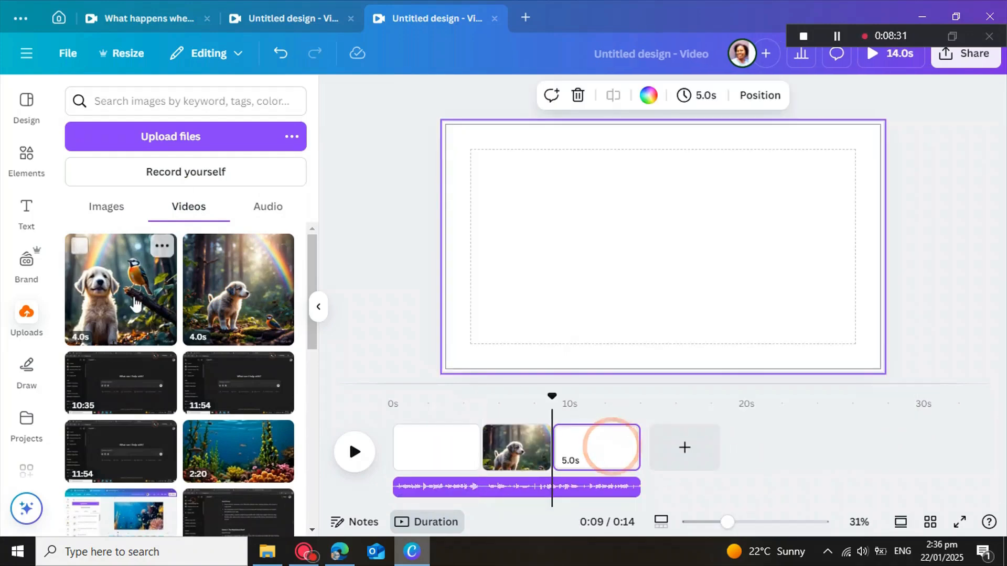
click(135, 303)
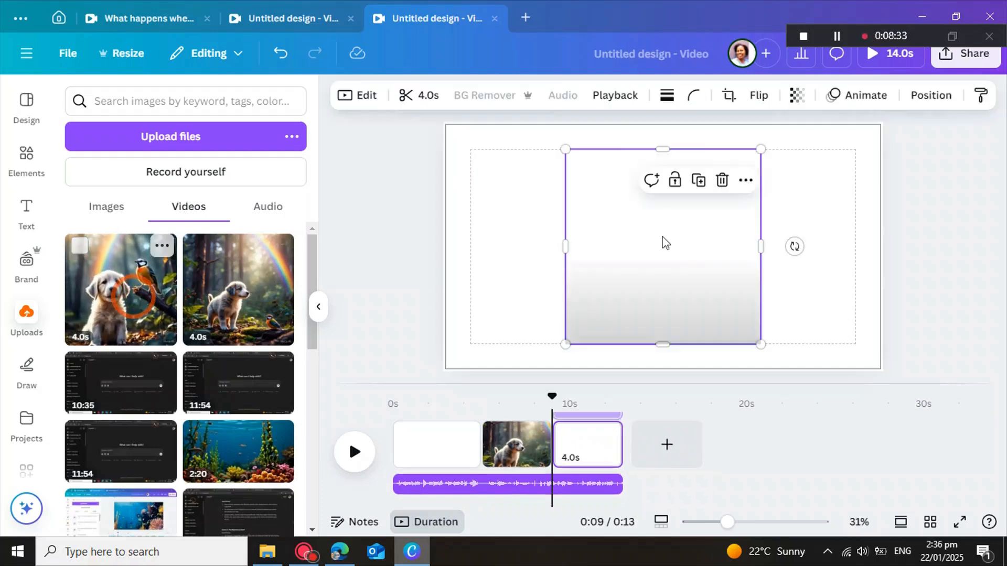
right_click(666, 275)
click(719, 485)
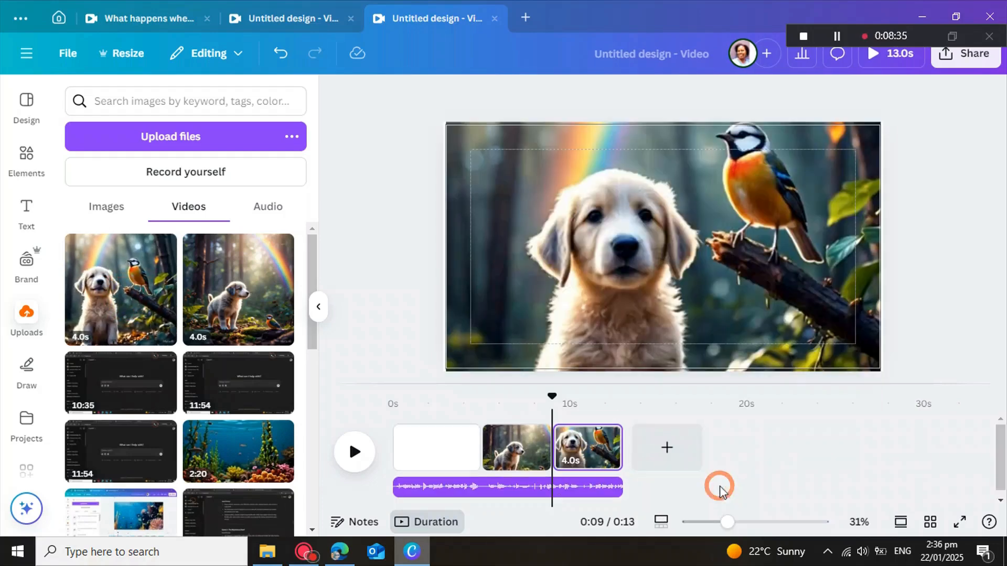
Fill the blank first page with the uploaded video of the bunny family in the sunny meadow, set as its background.
click(427, 457)
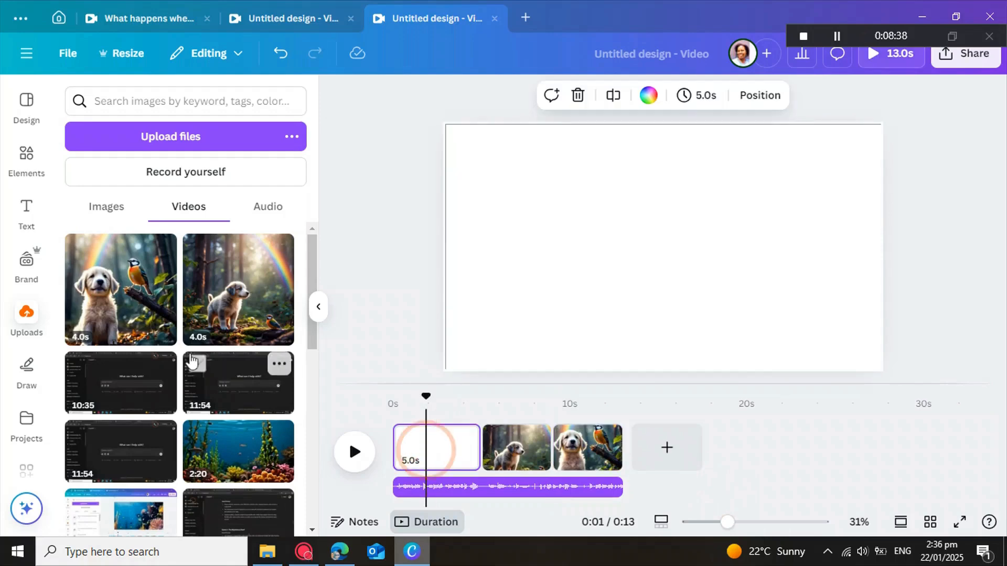
scroll(278, 367, down, 5)
drag(272, 476, 655, 247)
right_click(653, 303)
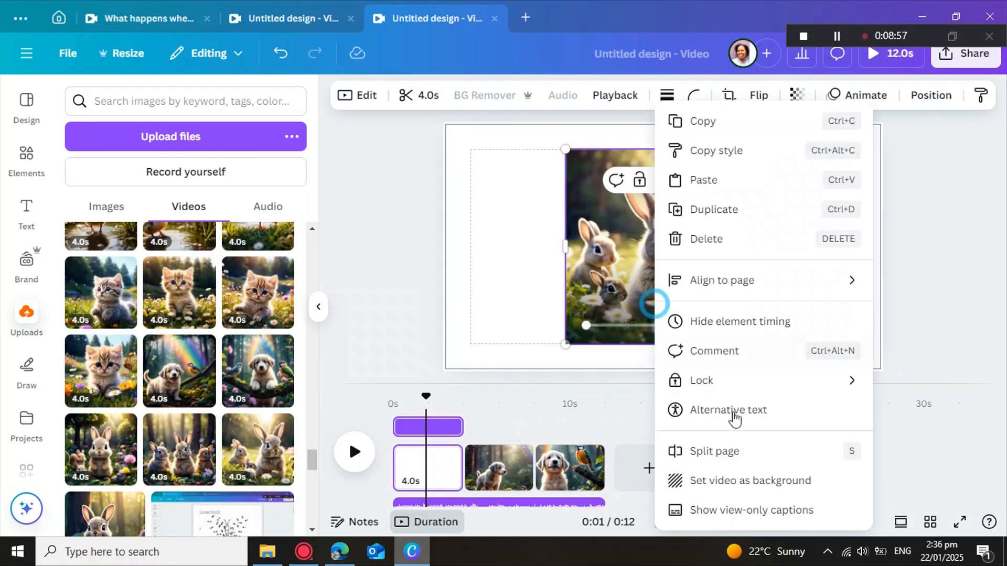
click(731, 481)
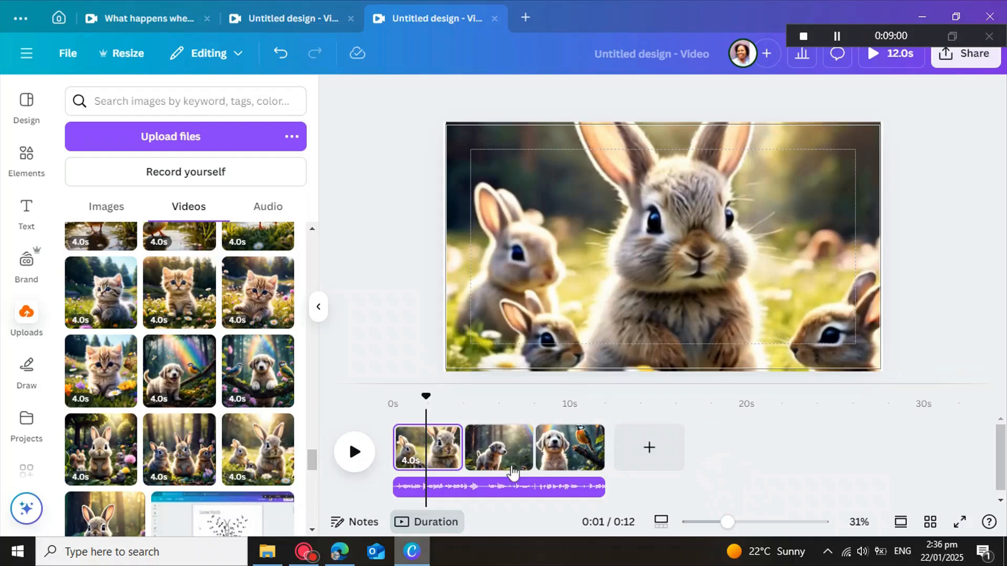
Insert a page after the first one with the video of the bunny among small forest animals as its background.
click(462, 436)
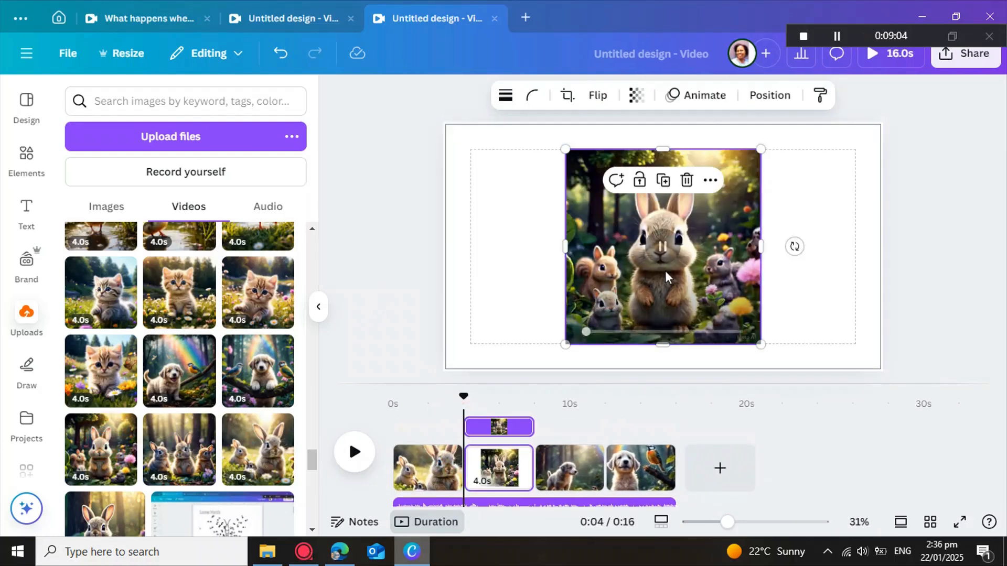
right_click(663, 247)
click(726, 483)
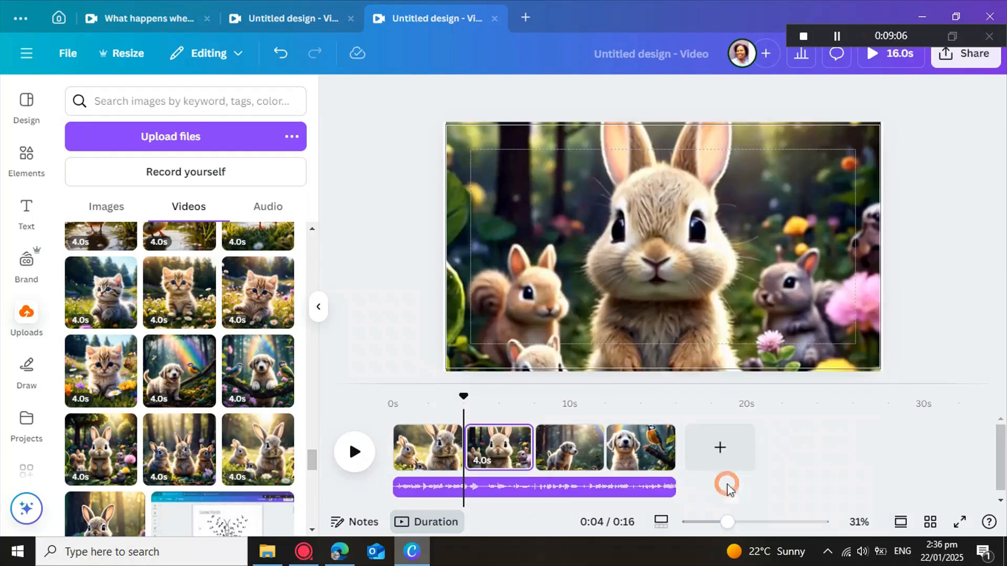
Add a page at the end with the video of the ginger kitten beside a butterfly as its background.
click(721, 449)
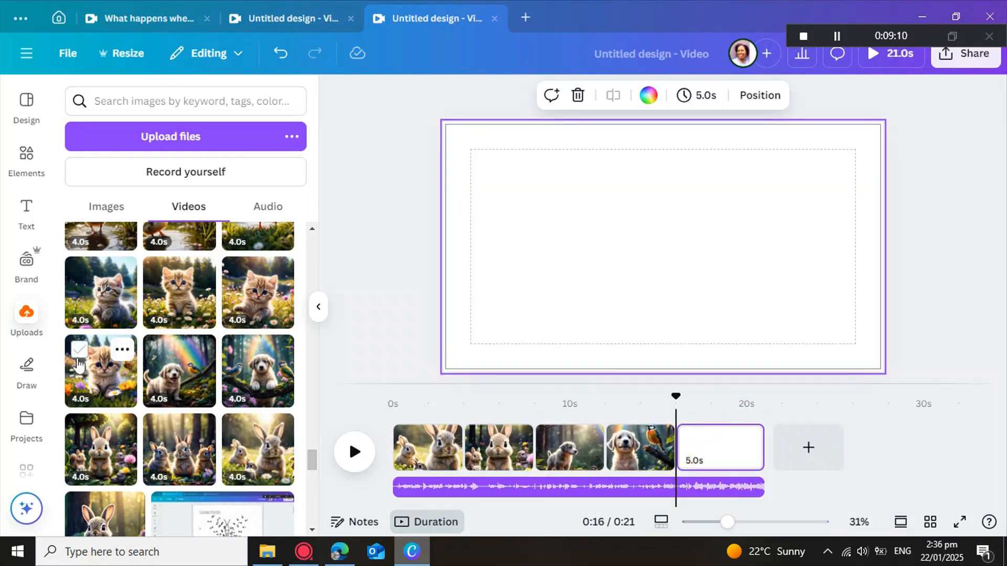
click(106, 378)
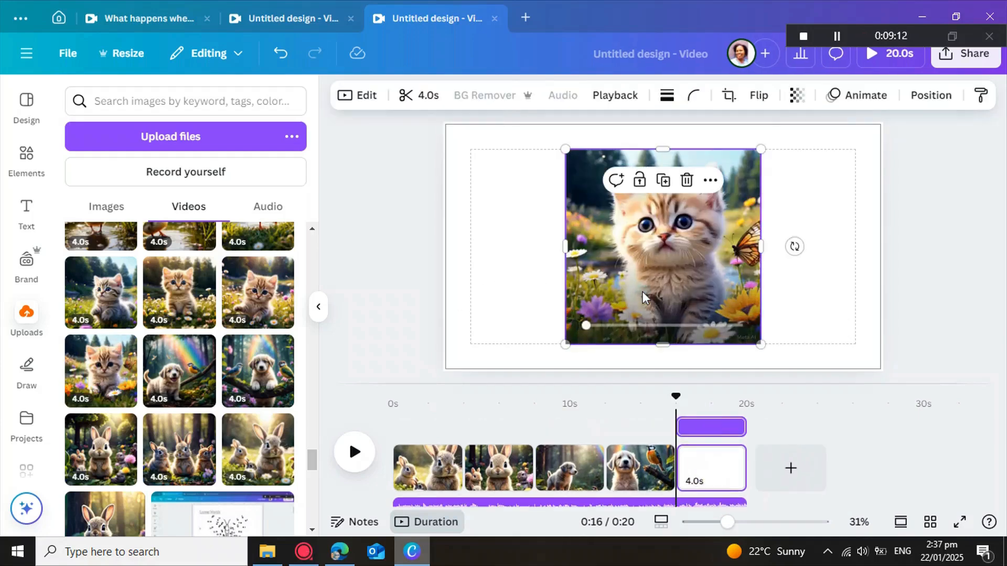
right_click(645, 247)
click(736, 481)
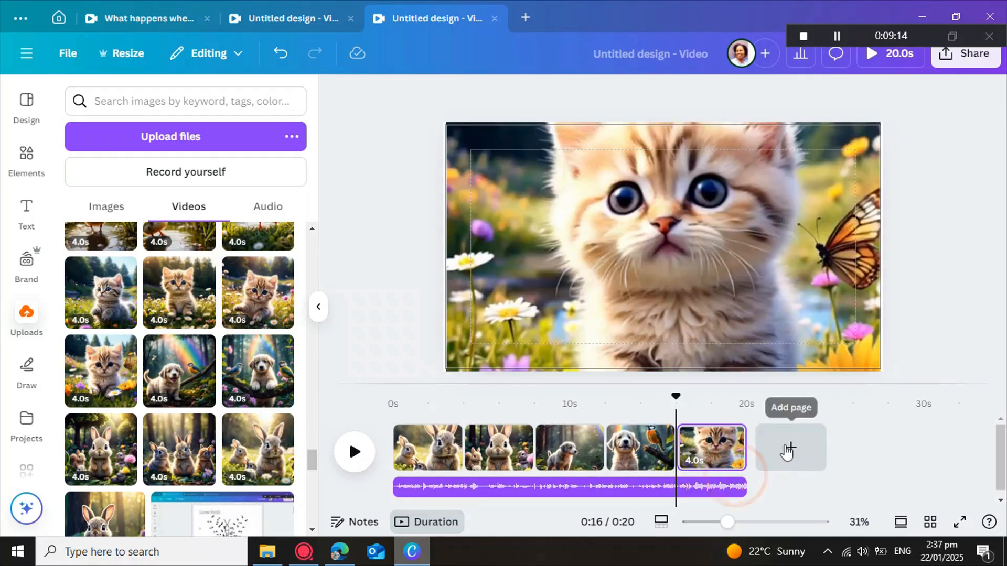
Add another end page with the ginger kitten video in the daisy field as its background.
click(788, 448)
click(247, 315)
right_click(628, 286)
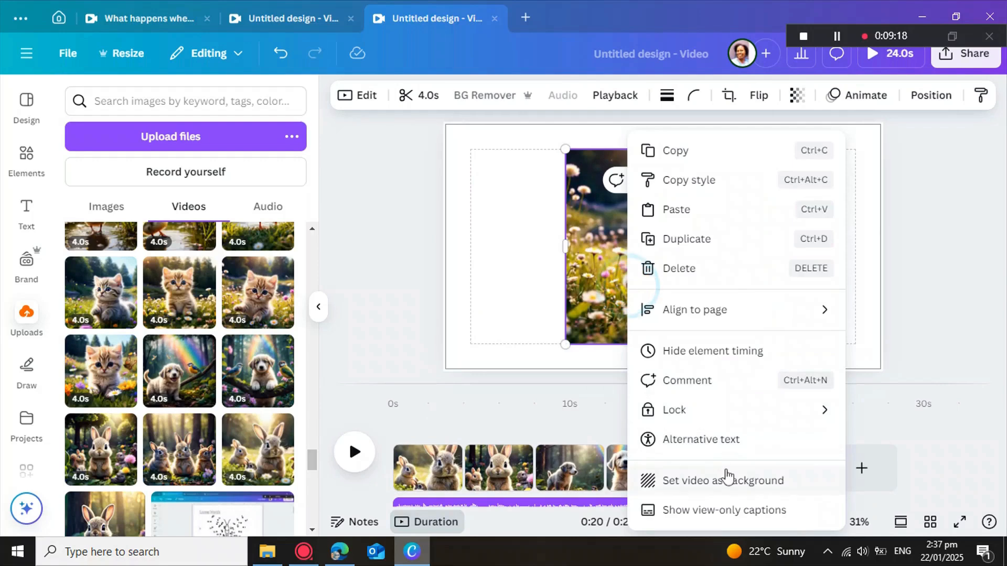
click(730, 482)
Add two more end pages, with the grey kitten video and the duckling by the water as their backgrounds.
click(863, 449)
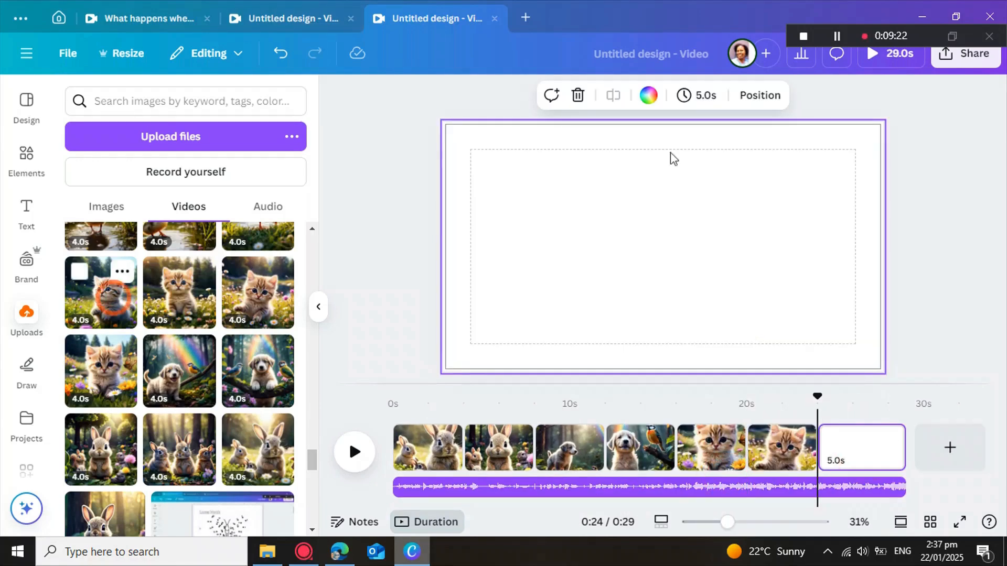
right_click(627, 267)
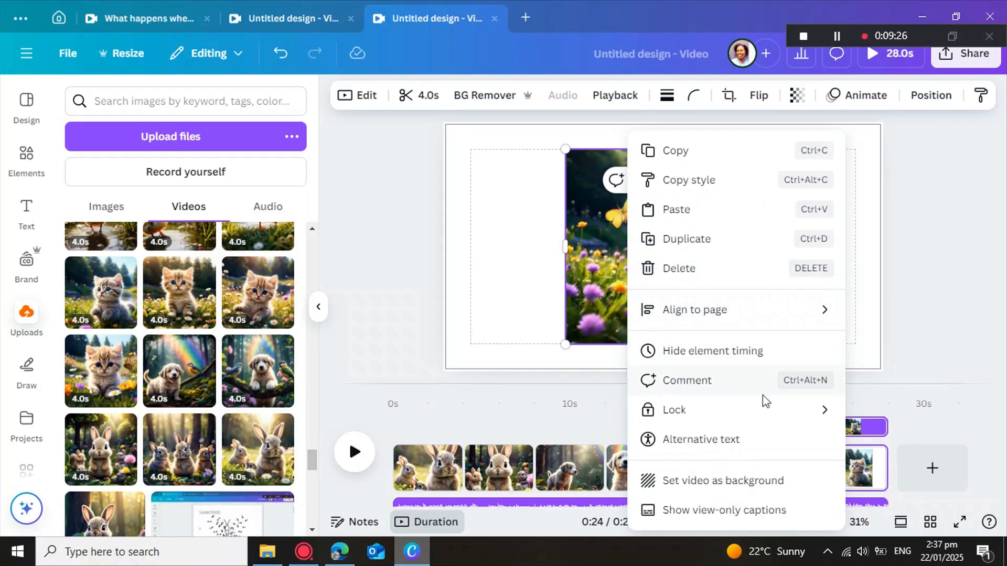
click(717, 482)
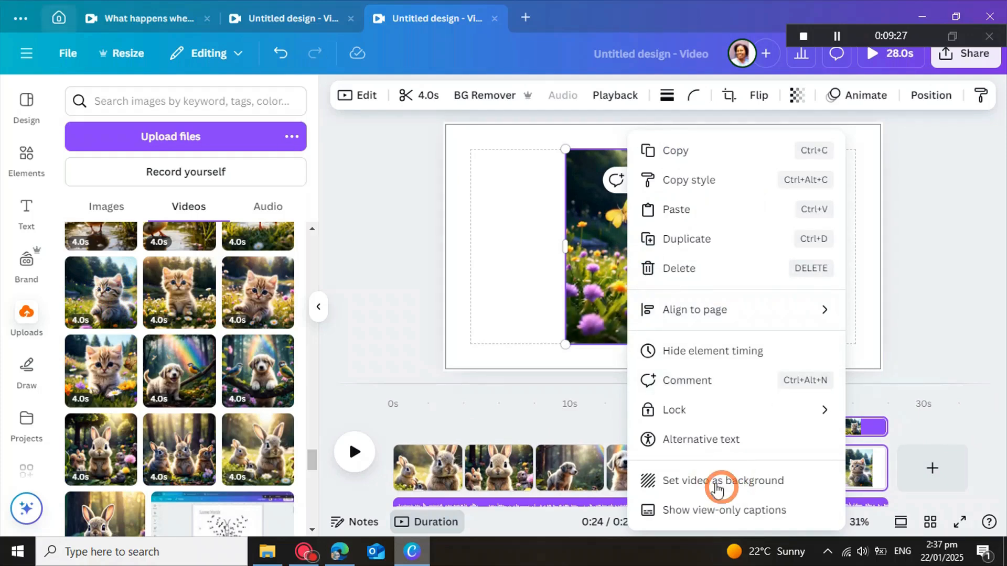
click(827, 485)
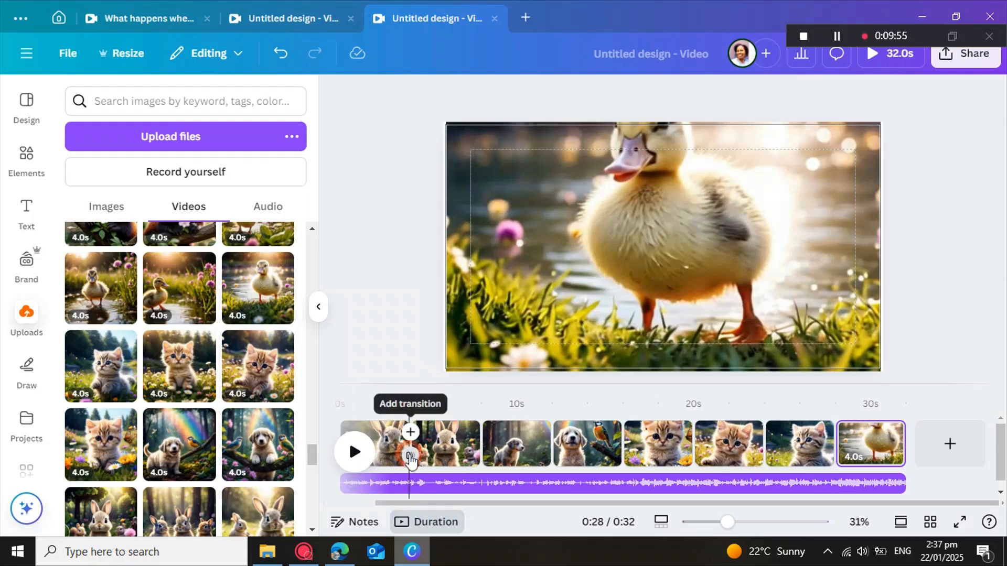
Apply the Match & Move transition between all pages and play a preview of the whole video.
click(410, 457)
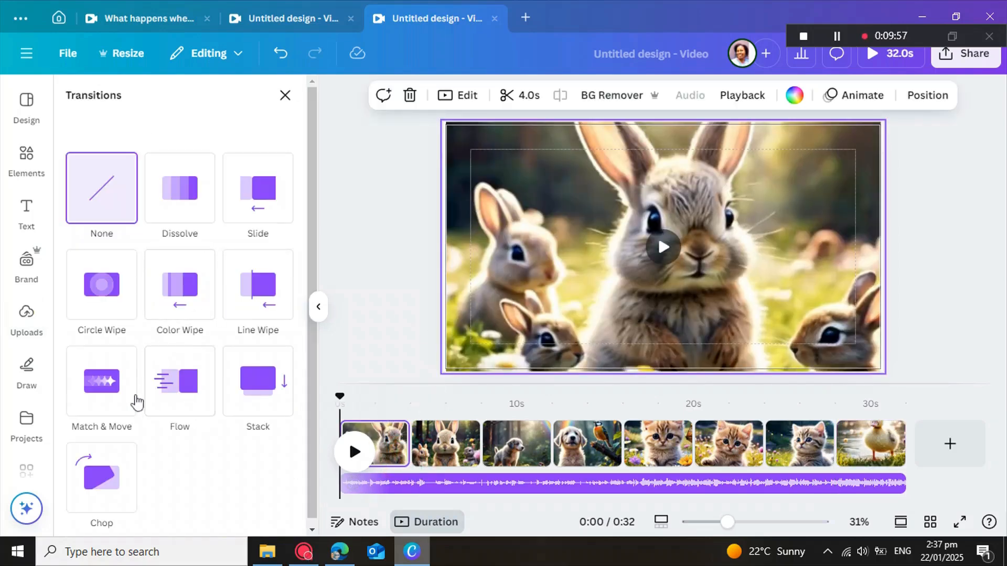
click(101, 400)
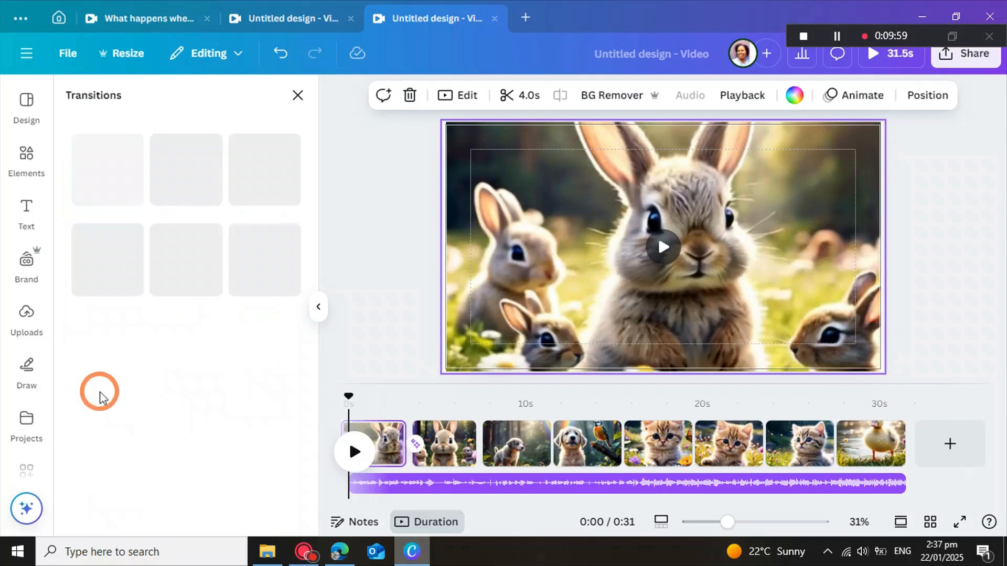
scroll(203, 407, down, 2)
scroll(203, 406, down, 2)
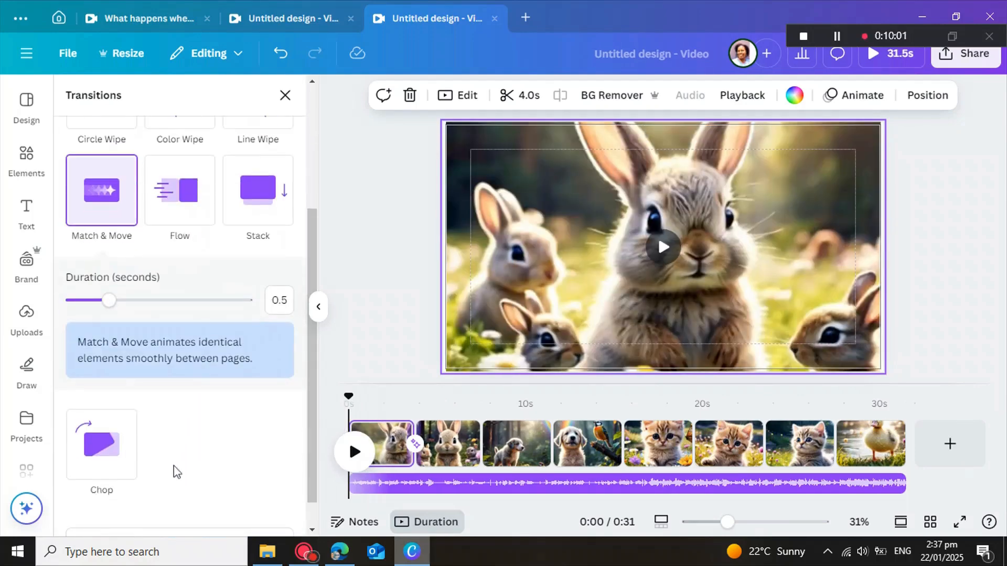
scroll(142, 464, down, 1)
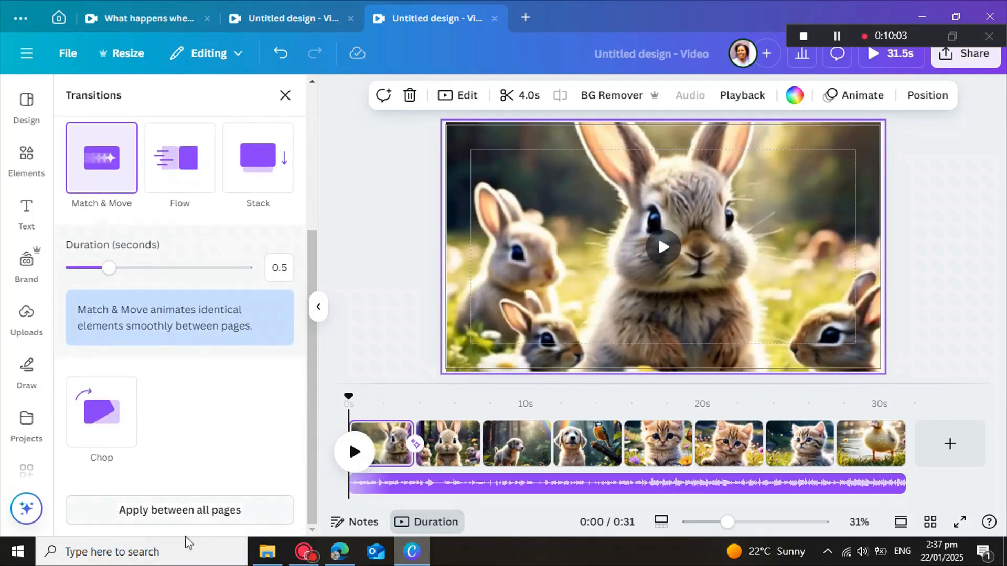
click(187, 511)
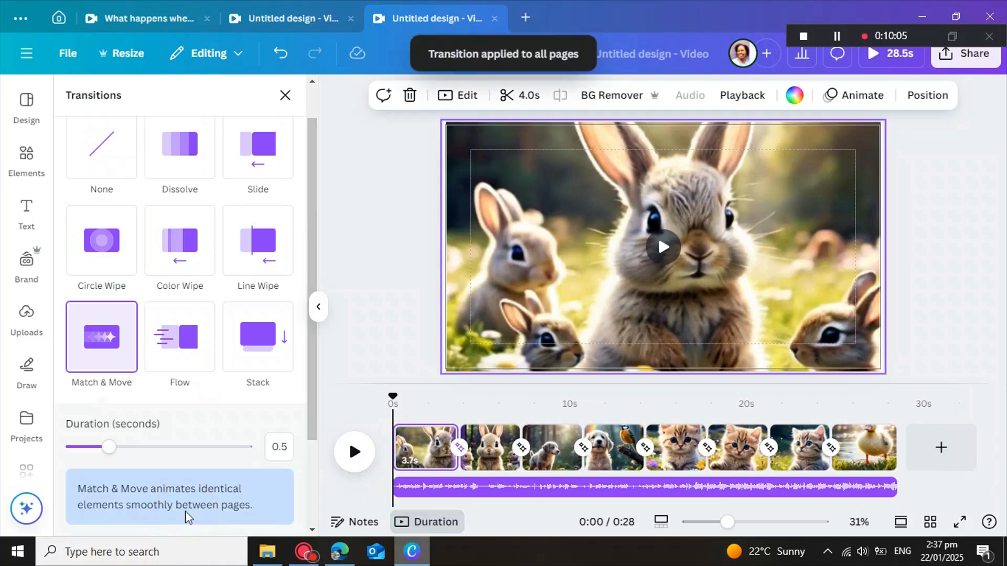
click(874, 59)
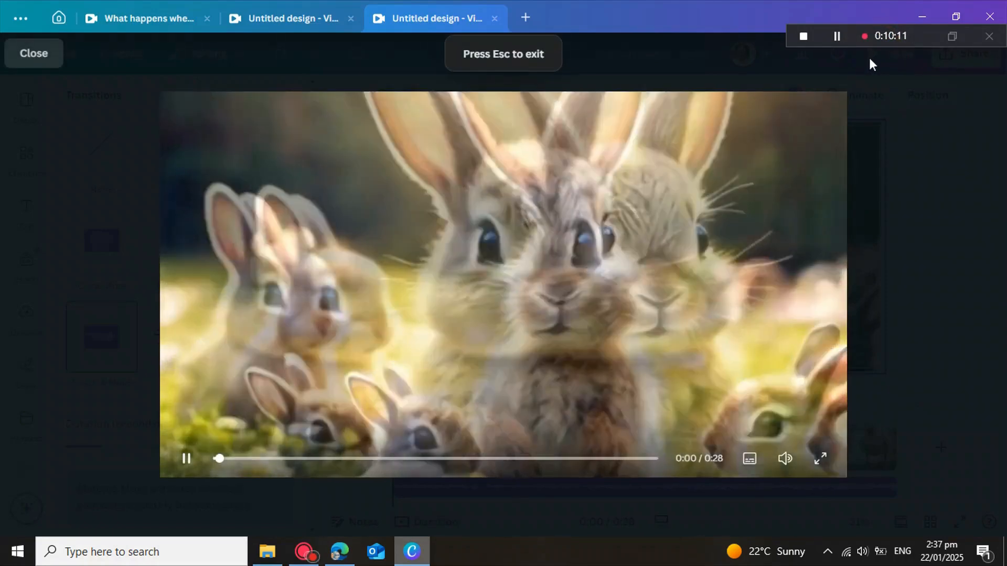